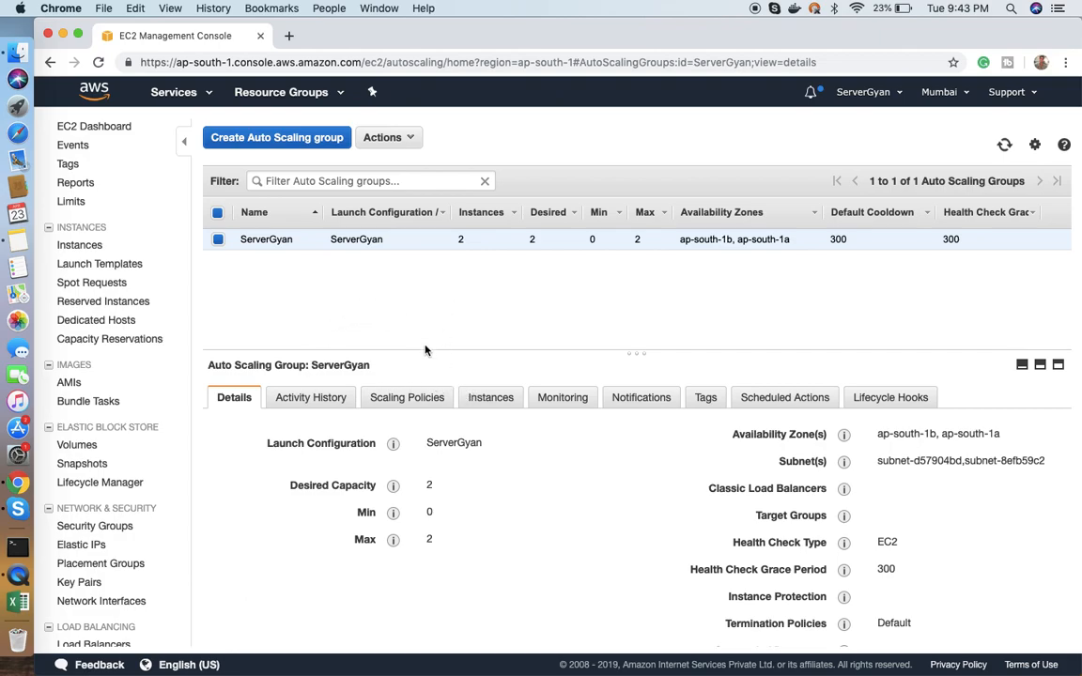
Set the ServerGyan Auto Scaling group's instance in ap-south-1a to Standby without adding a replacement instance
{"action": "left_click", "coordinate": [496, 400]}
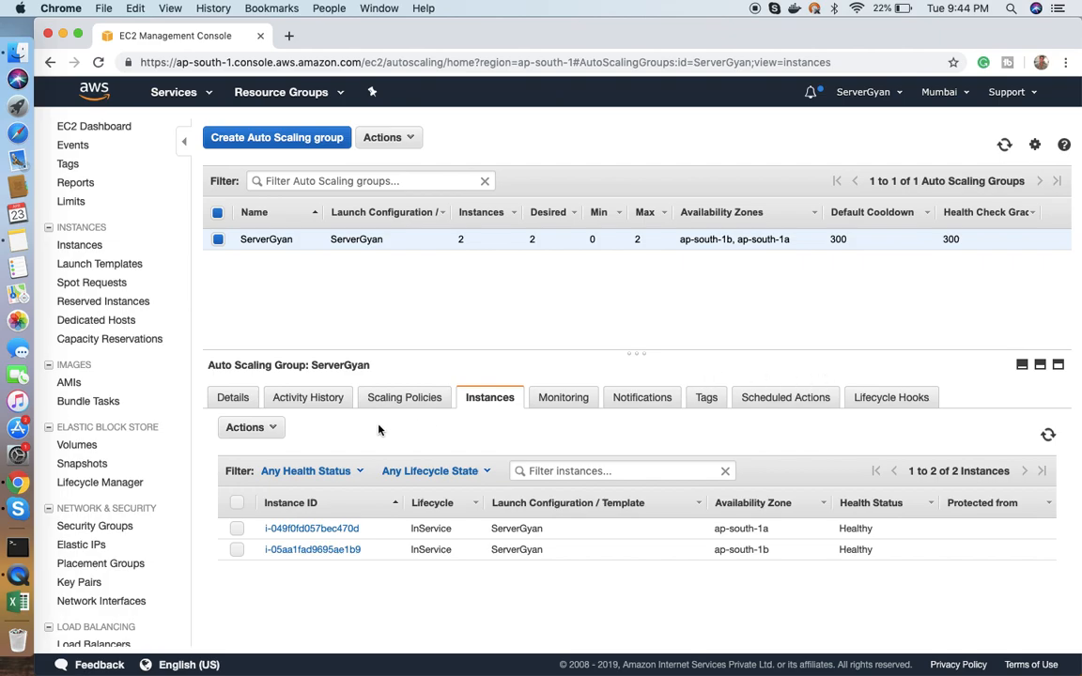
{"action": "left_click", "coordinate": [238, 528]}
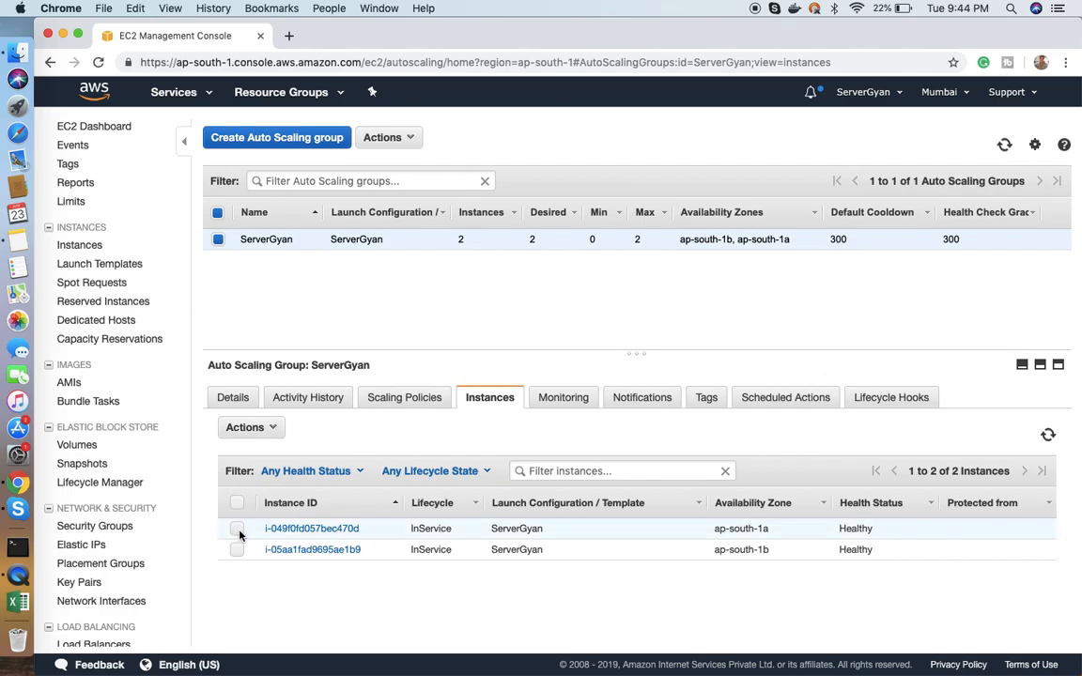
{"action": "left_click", "coordinate": [271, 429]}
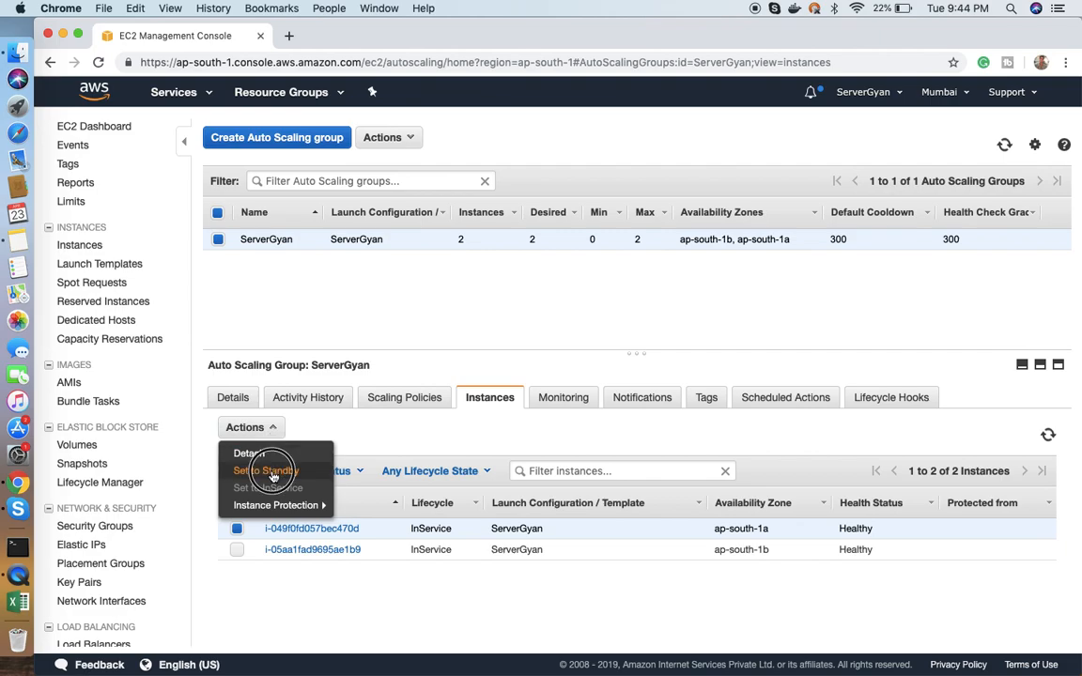
{"action": "left_click", "coordinate": [273, 475]}
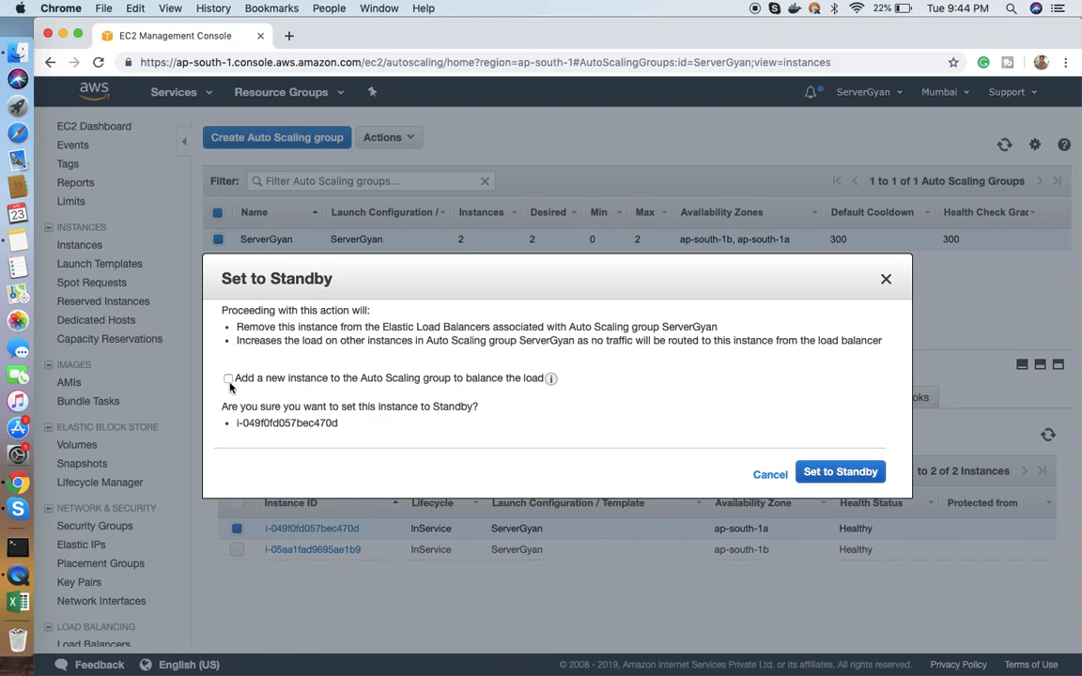
{"action": "left_click", "coordinate": [826, 472]}
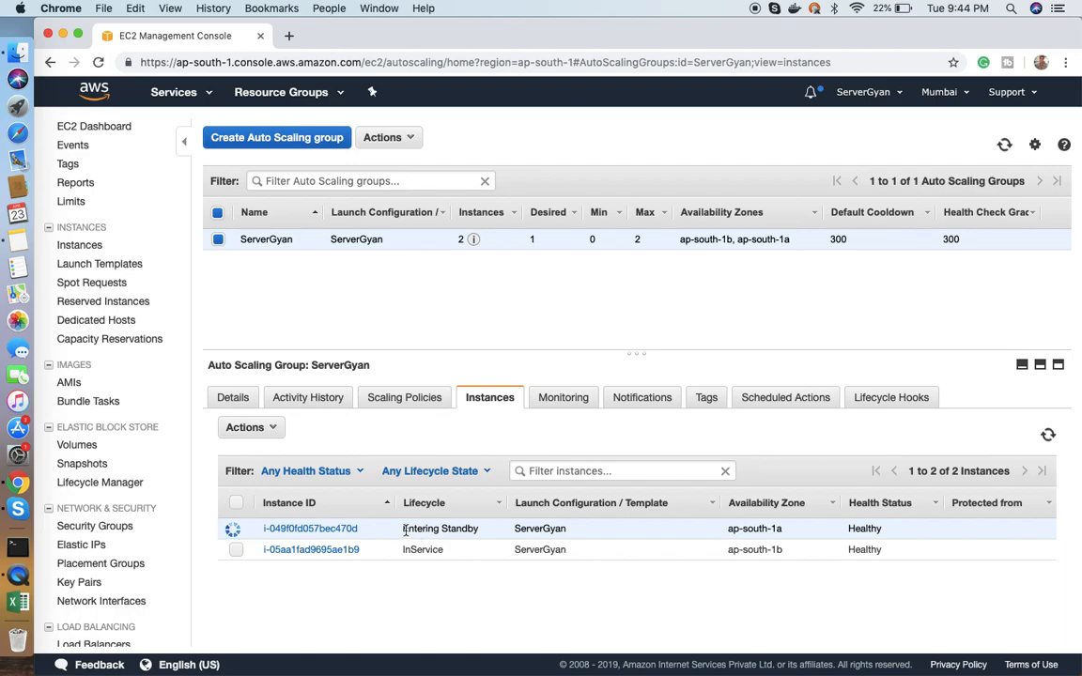
{"action": "triple_click", "coordinate": [472, 524]}
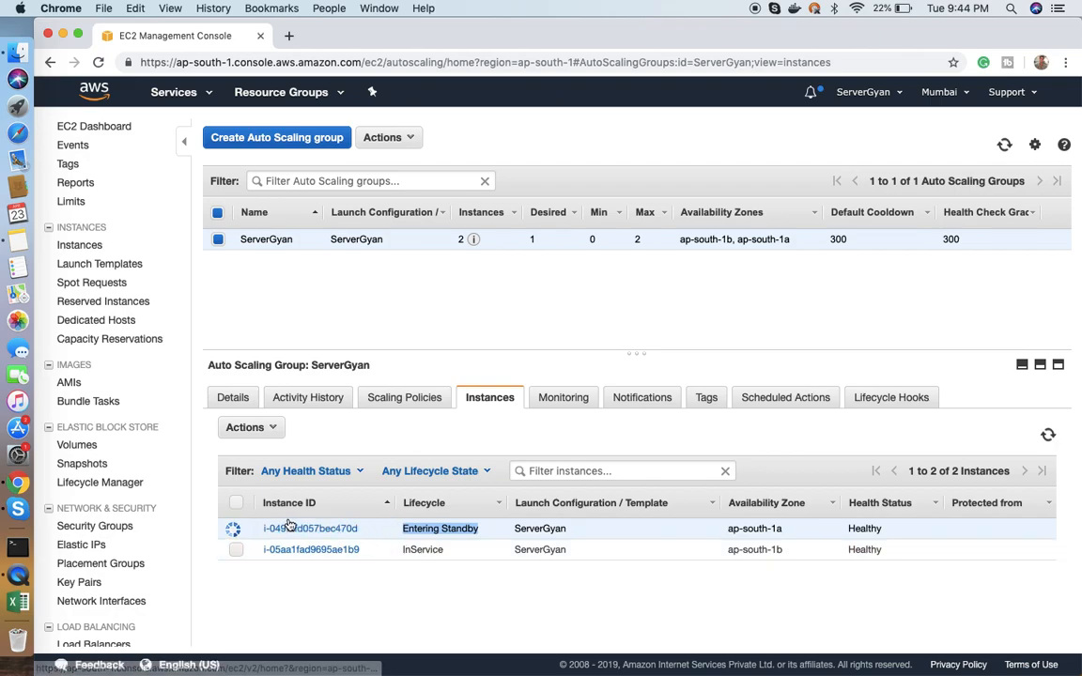
Return the standby instance in ap-south-1a to InService in the ServerGyan Auto Scaling group
{"action": "left_click", "coordinate": [234, 532]}
{"action": "left_click", "coordinate": [236, 549]}
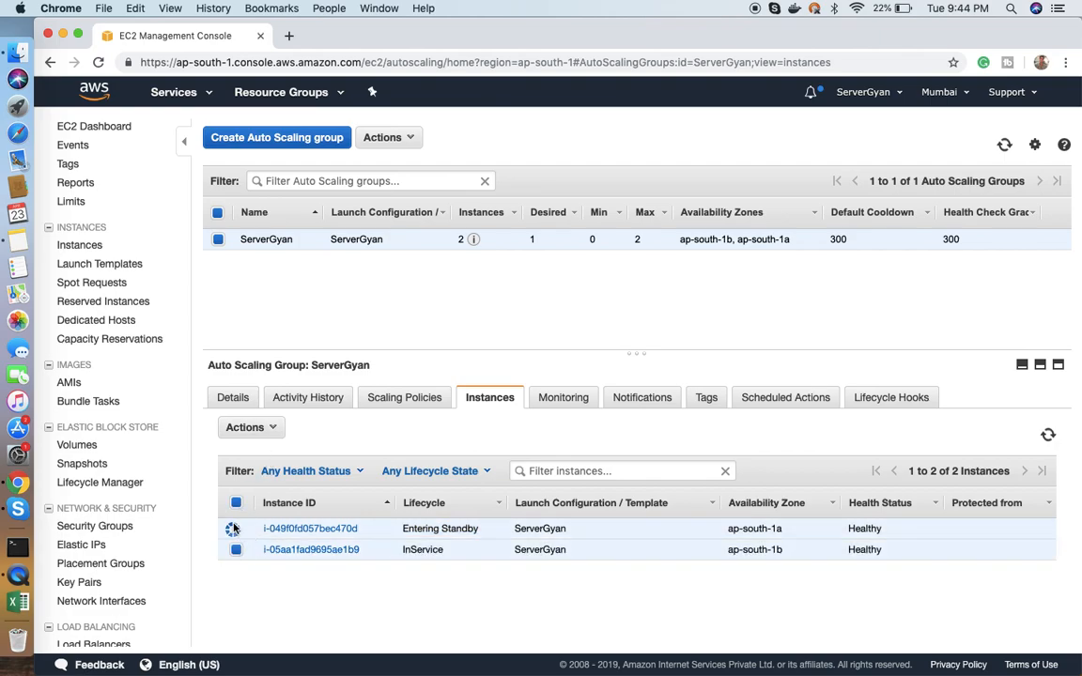
{"action": "left_click", "coordinate": [246, 427]}
{"action": "left_click", "coordinate": [235, 529]}
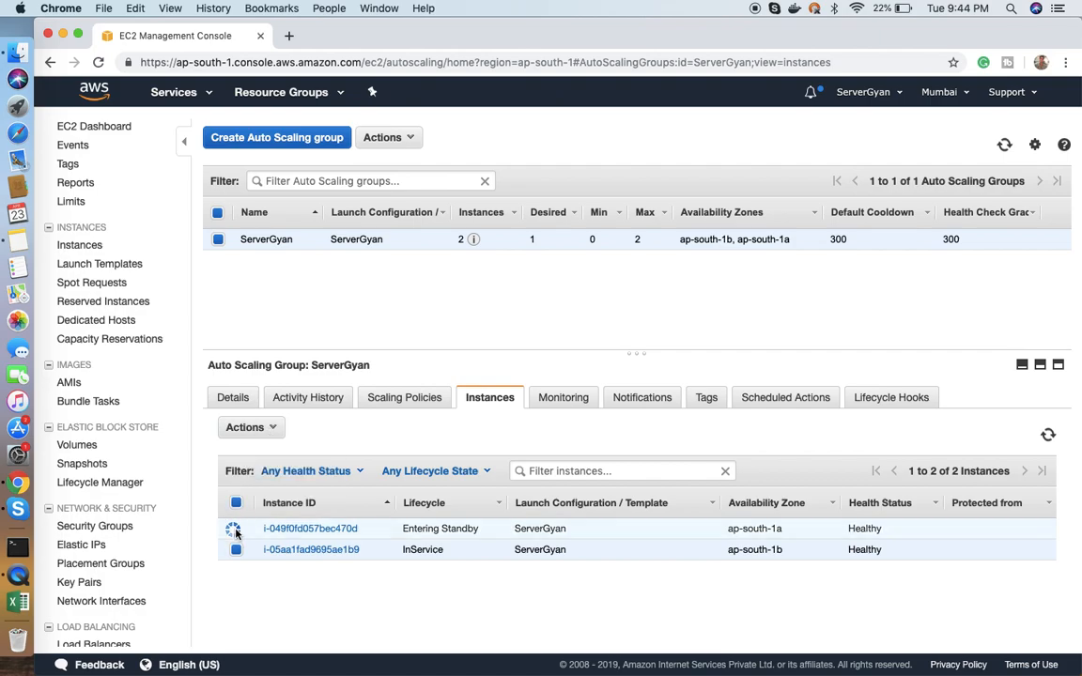
{"action": "left_click", "coordinate": [269, 438]}
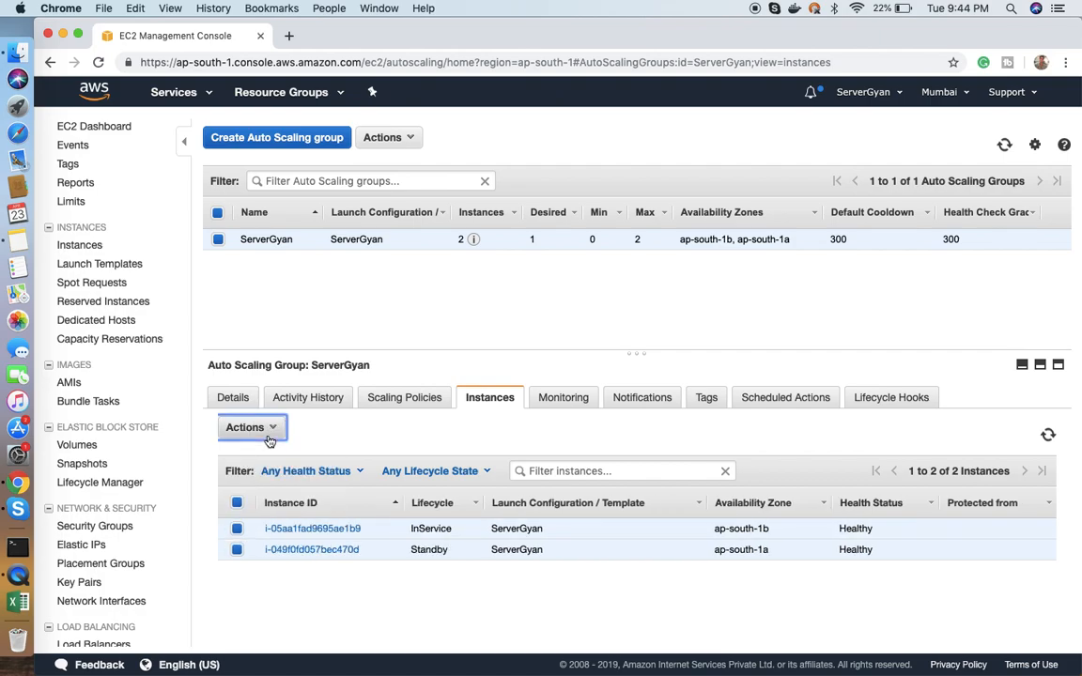
{"action": "left_click", "coordinate": [238, 550]}
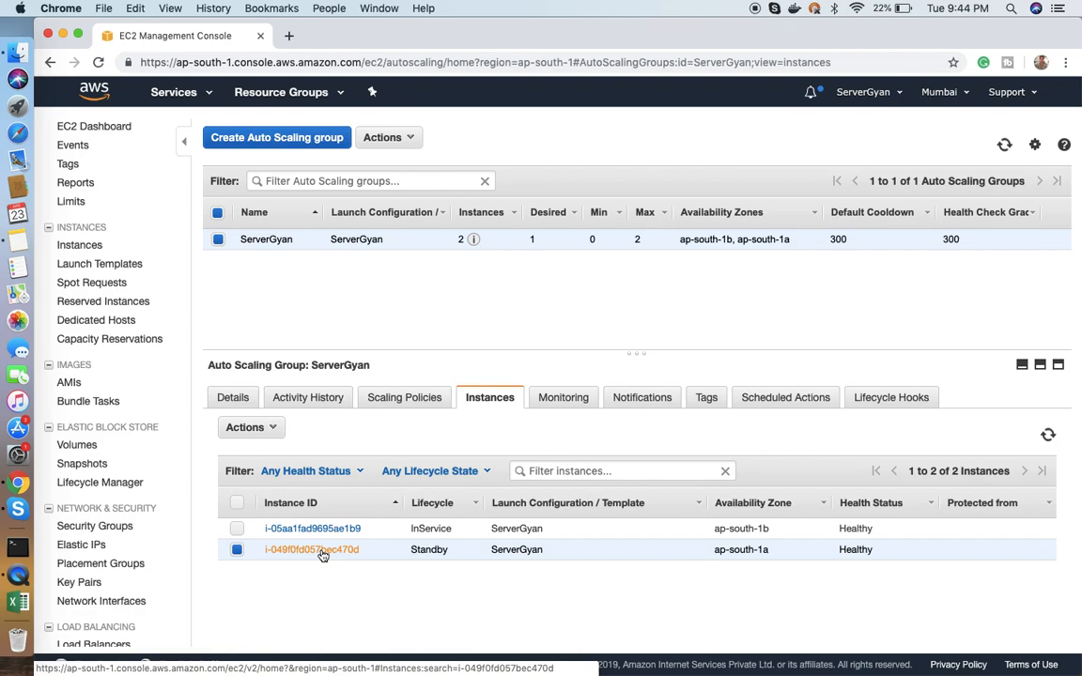
{"action": "left_click", "coordinate": [274, 431]}
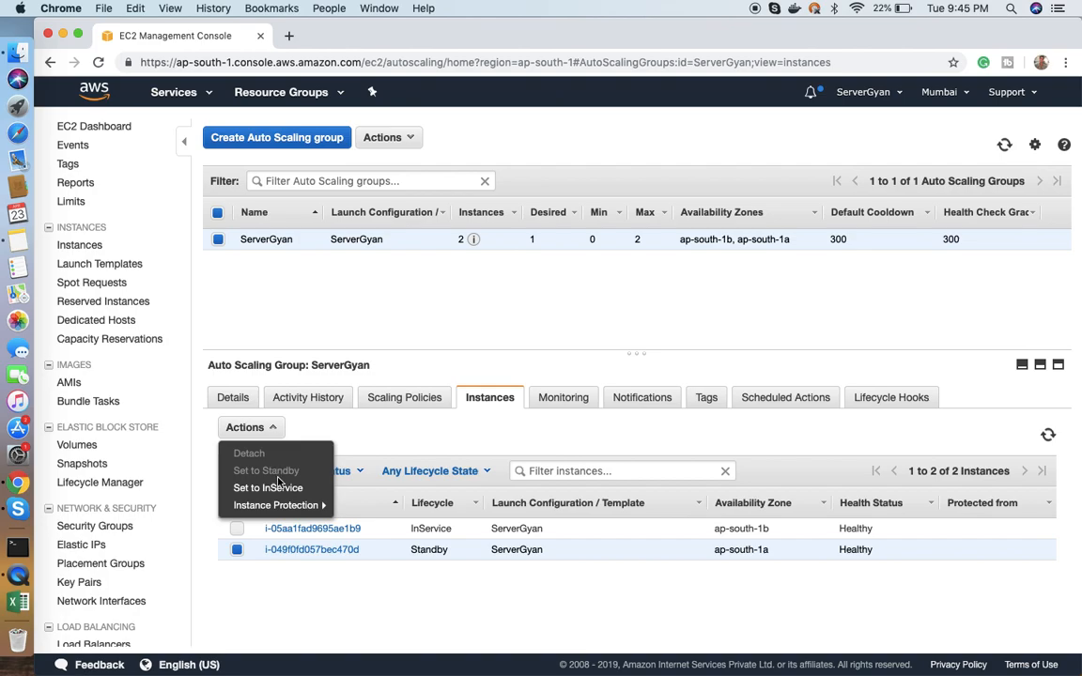
{"action": "left_click", "coordinate": [279, 494]}
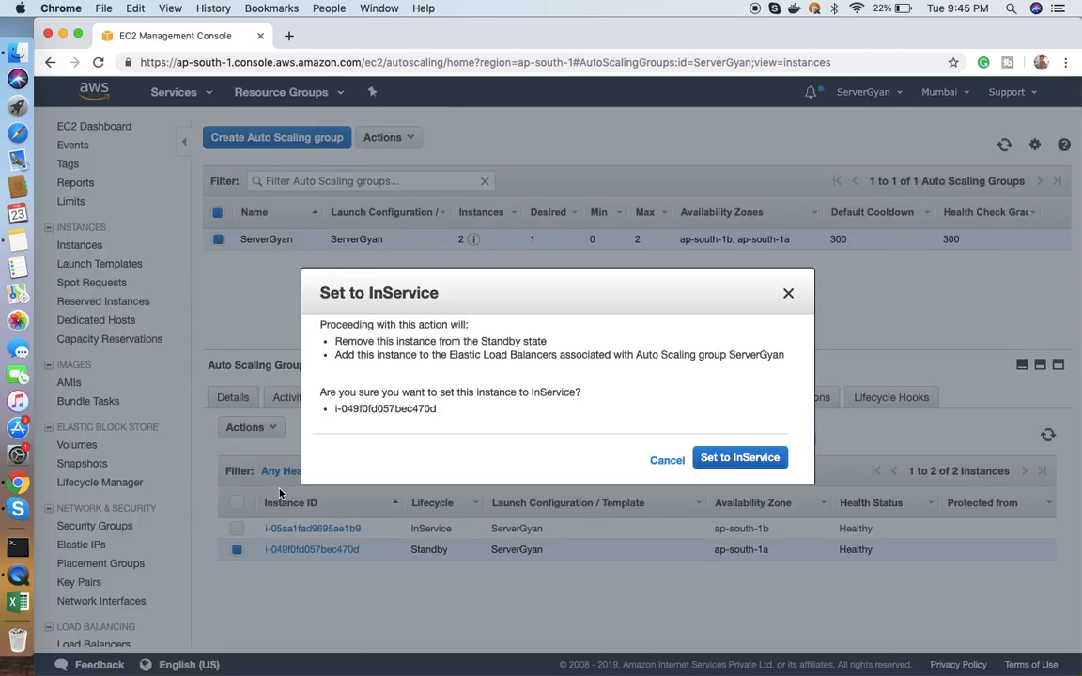
{"action": "left_click", "coordinate": [759, 459]}
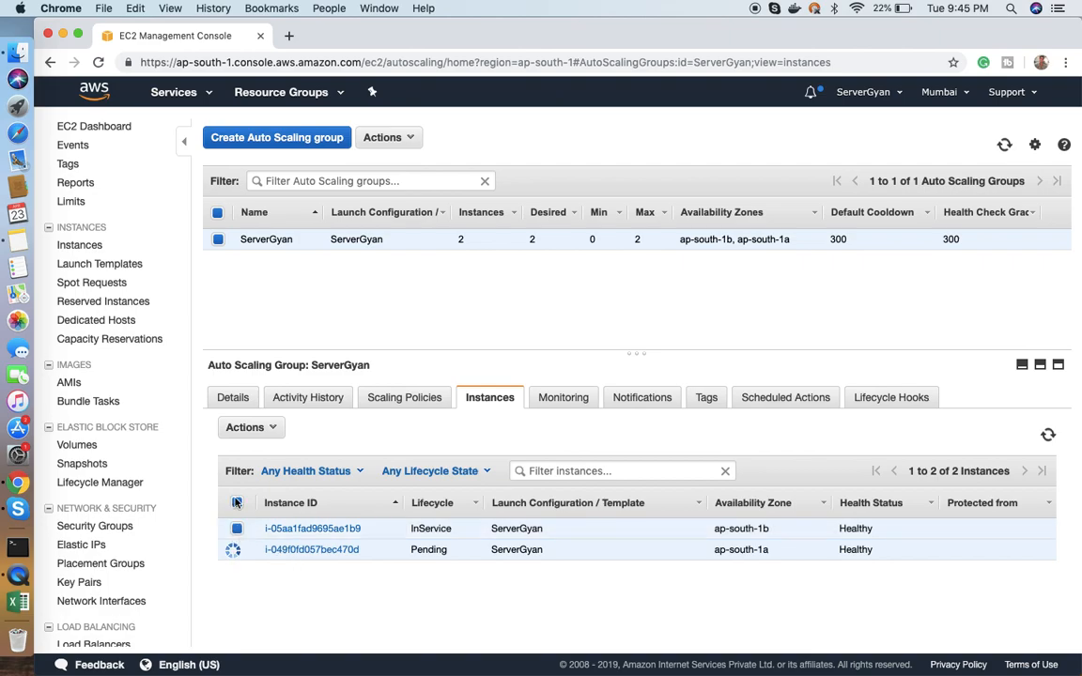
Detach the ap-south-1b instance from the Auto Scaling group without adding a replacement, and refresh the group's instance list
{"action": "left_click", "coordinate": [237, 527]}
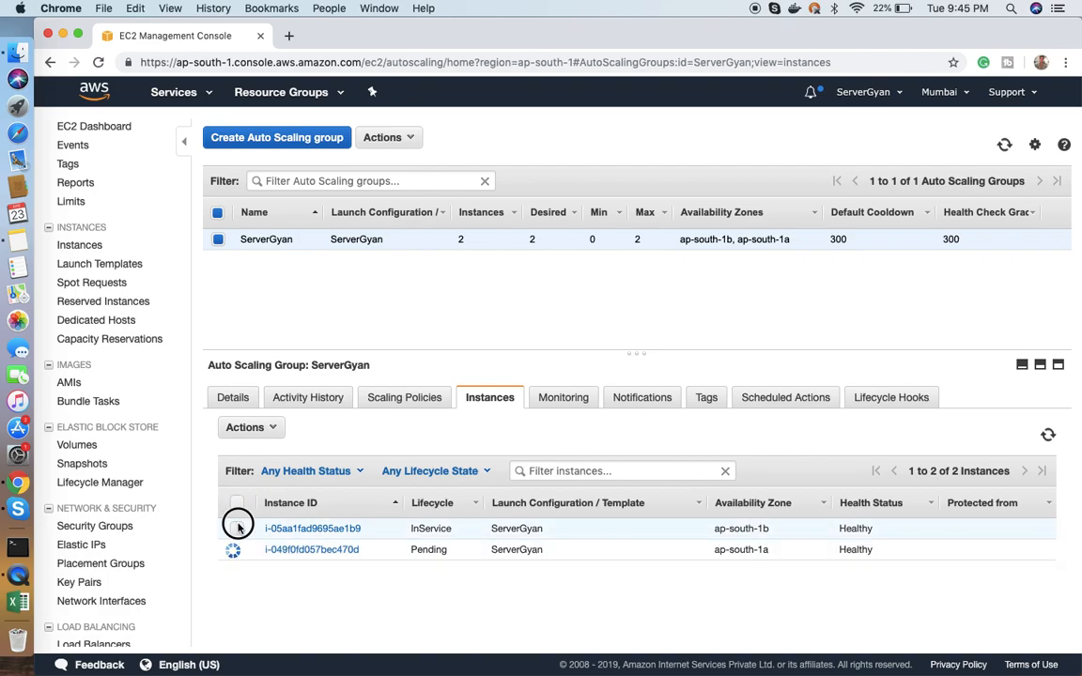
{"action": "left_click", "coordinate": [245, 428]}
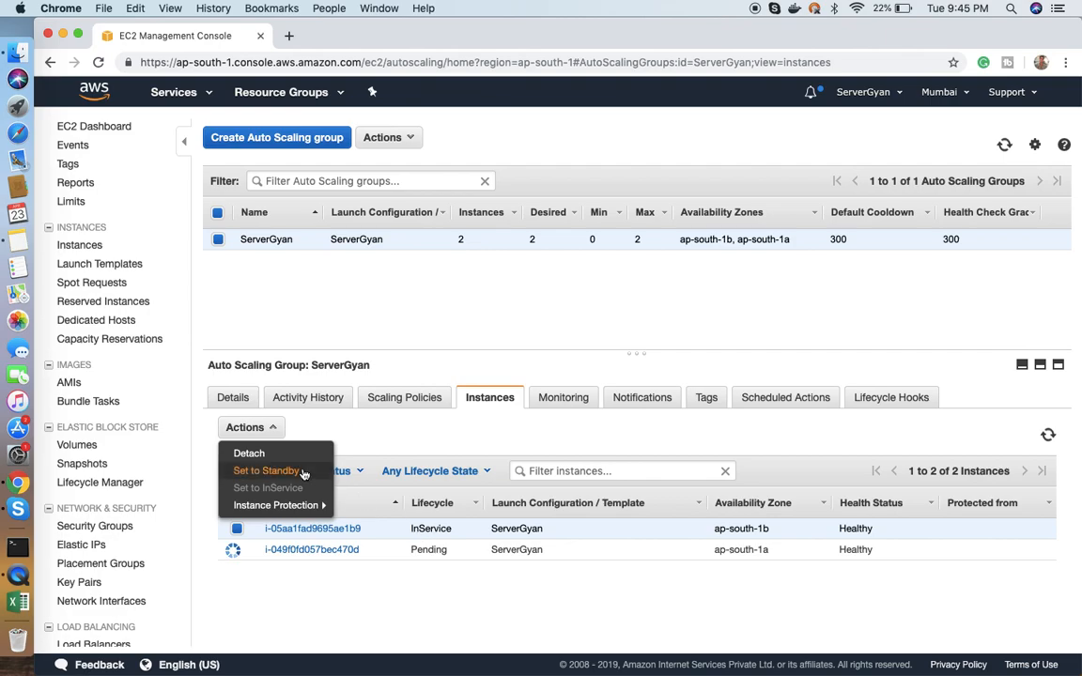
{"action": "left_click", "coordinate": [250, 454]}
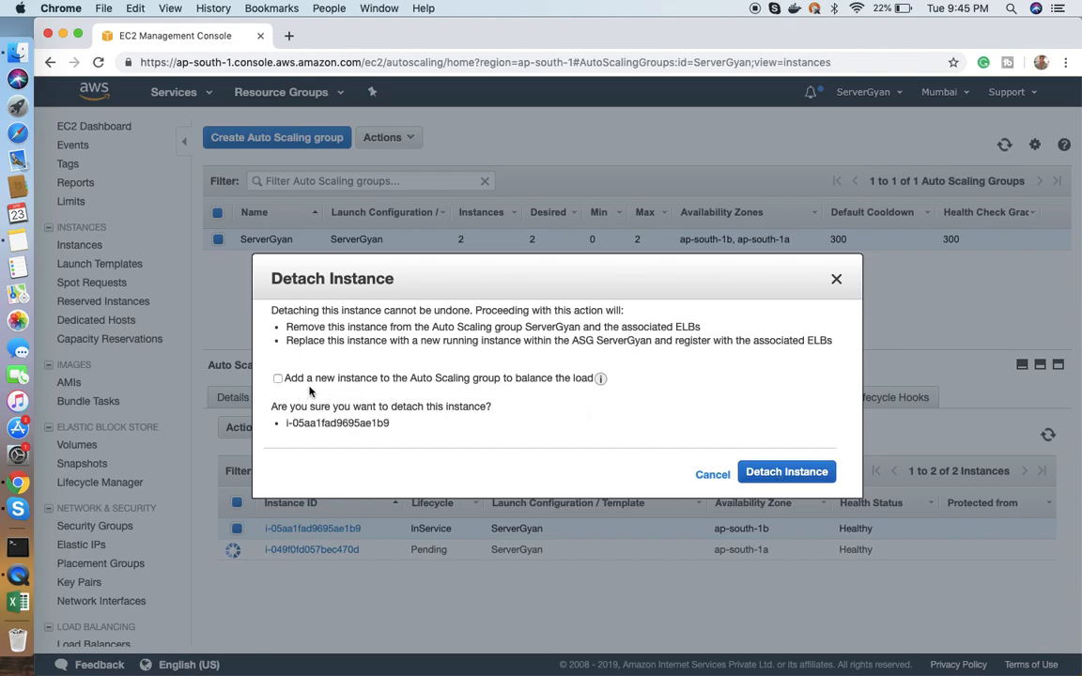
{"action": "left_click", "coordinate": [779, 471]}
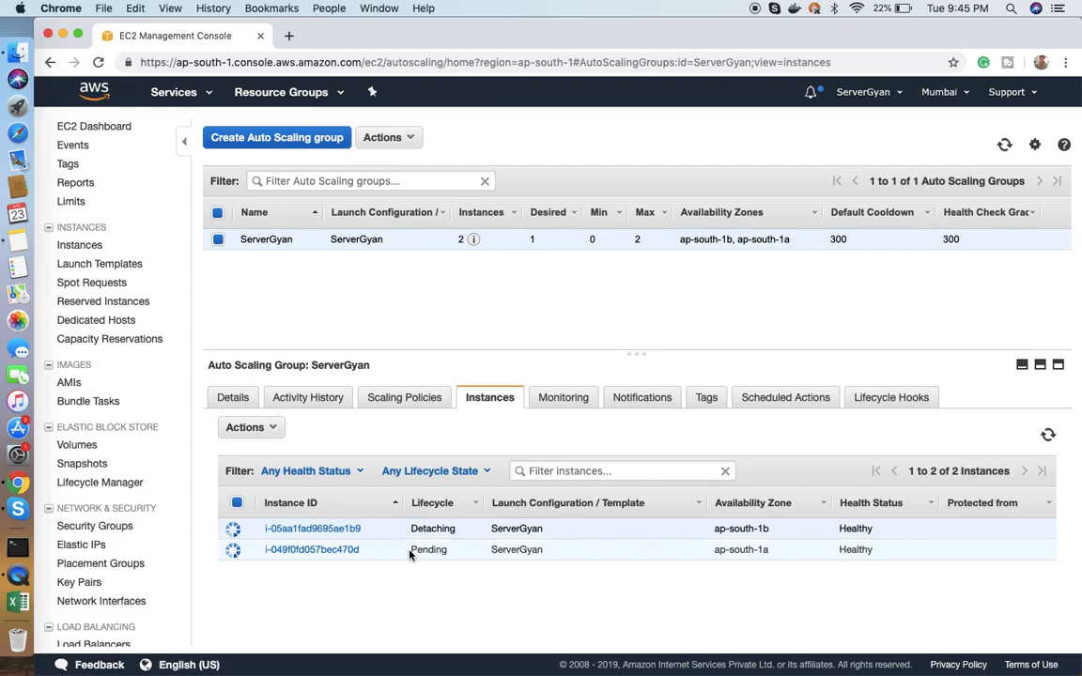
{"action": "left_click", "coordinate": [1049, 439]}
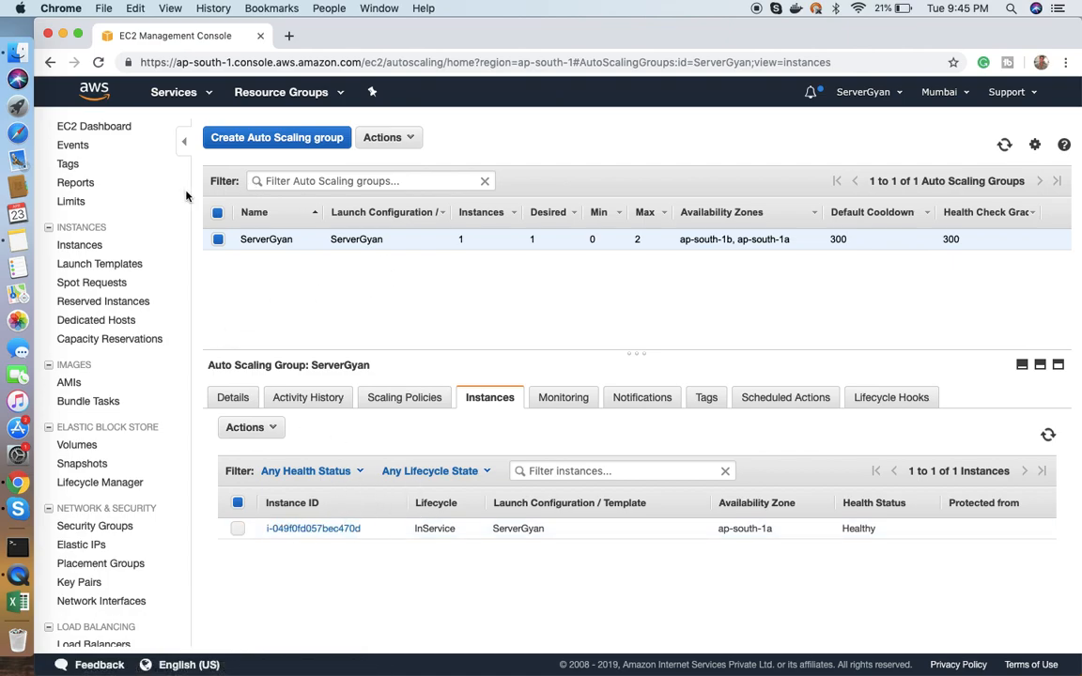
Attach the running EC2 instance in ap-south-1b to the existing Auto Scaling group ServerGyan
{"action": "left_click", "coordinate": [85, 247]}
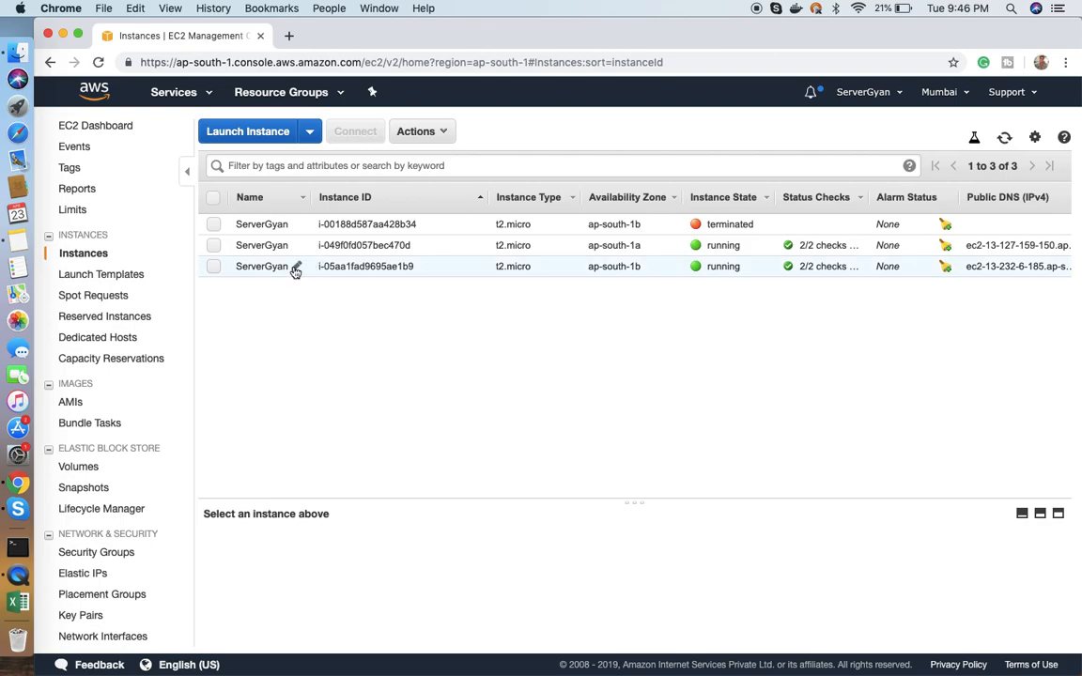
{"action": "left_click", "coordinate": [214, 266]}
{"action": "left_click", "coordinate": [416, 133]}
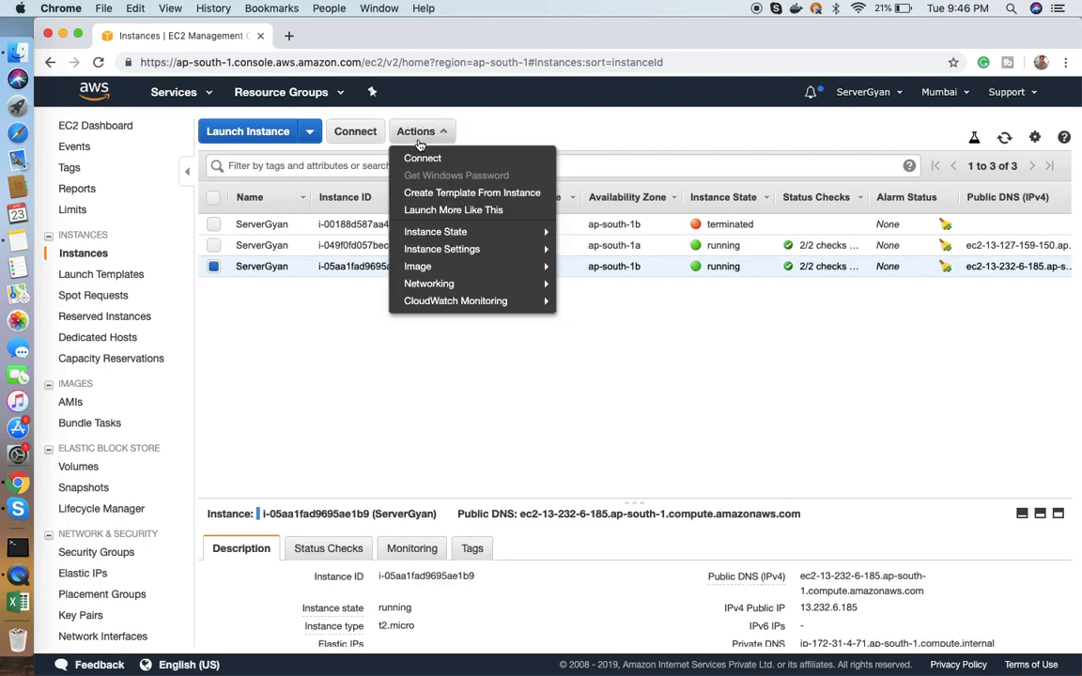
{"action": "mouse_move", "coordinate": [443, 235]}
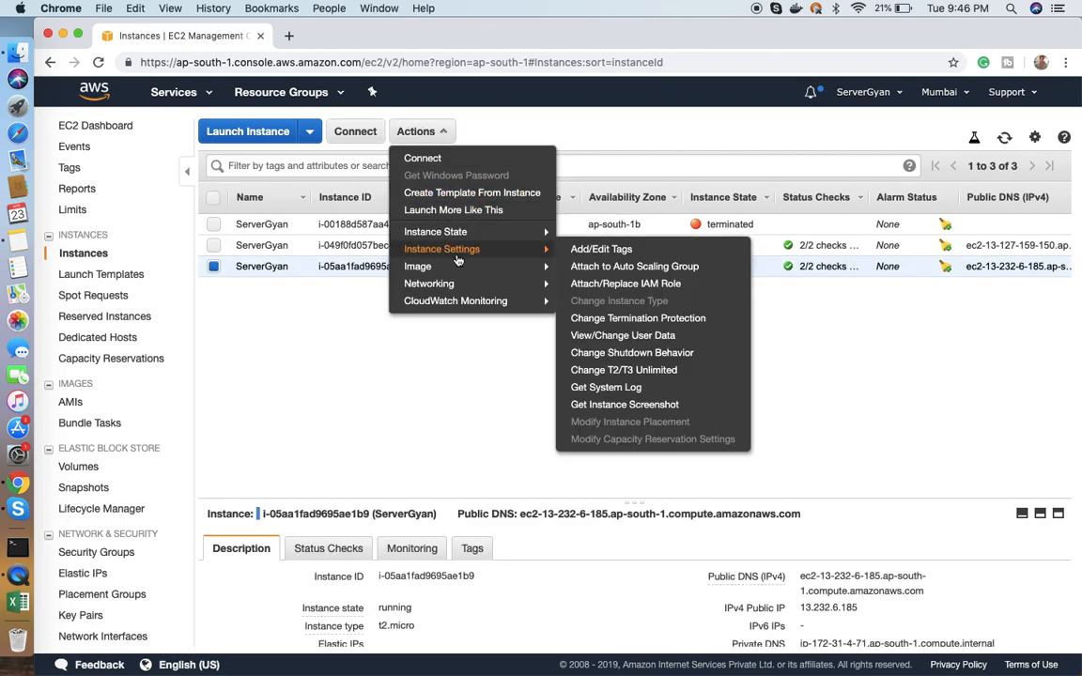
{"action": "left_click", "coordinate": [608, 268]}
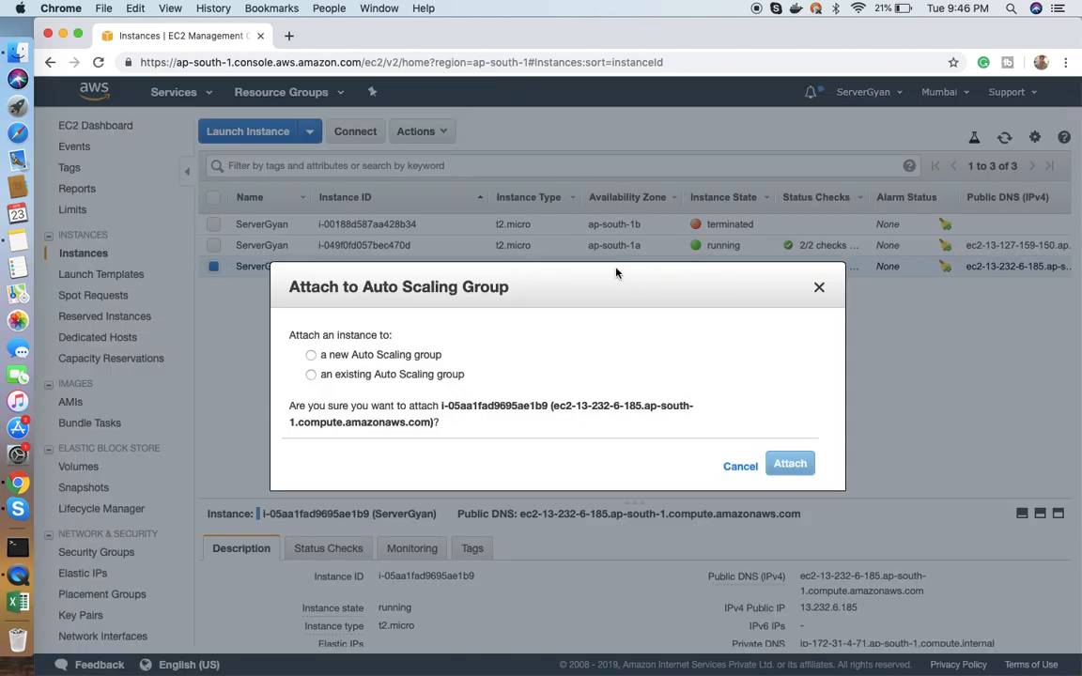
{"action": "left_click", "coordinate": [312, 374]}
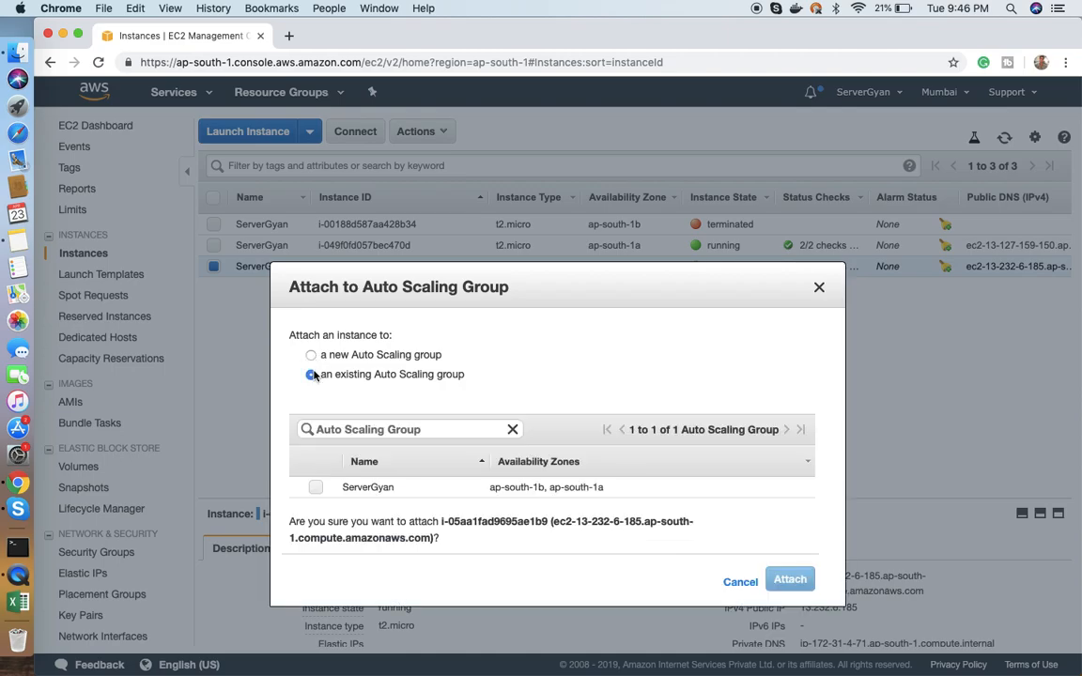
{"action": "left_click", "coordinate": [314, 490]}
{"action": "scroll", "coordinate": [723, 631], "scroll_direction": "down", "scroll_amount": 1}
{"action": "left_click", "coordinate": [788, 647]}
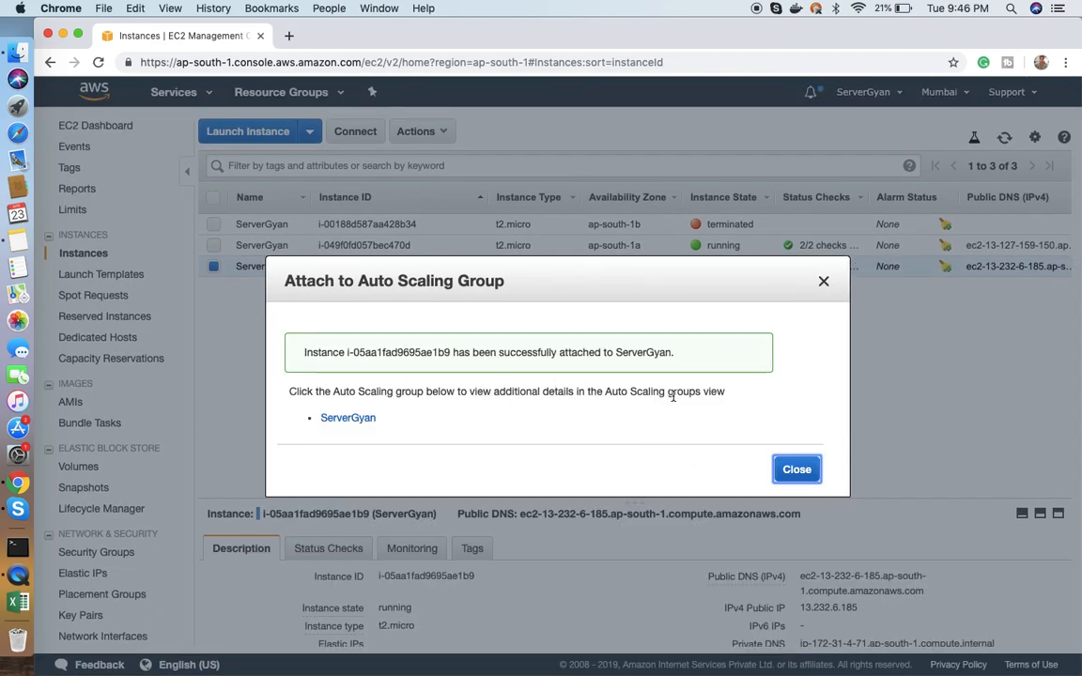
{"action": "left_click", "coordinate": [794, 469]}
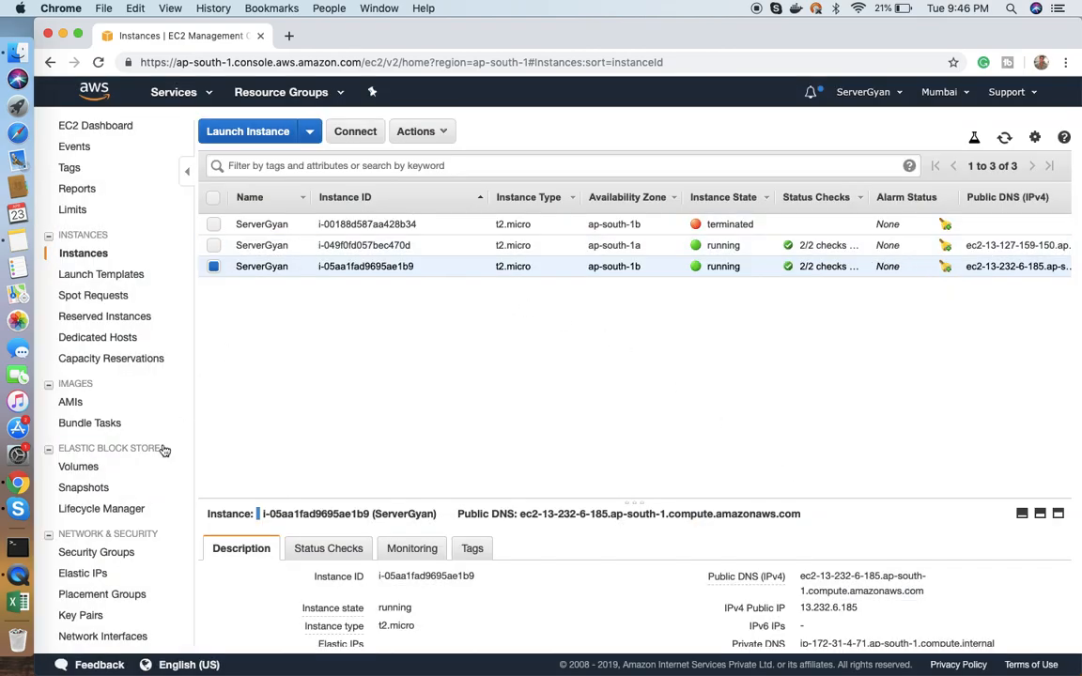
Check the ServerGyan Auto Scaling group's details and the lifecycle state of its instances
{"action": "scroll", "coordinate": [161, 449], "scroll_direction": "down", "scroll_amount": 5}
{"action": "scroll", "coordinate": [98, 361], "scroll_direction": "up", "scroll_amount": 1}
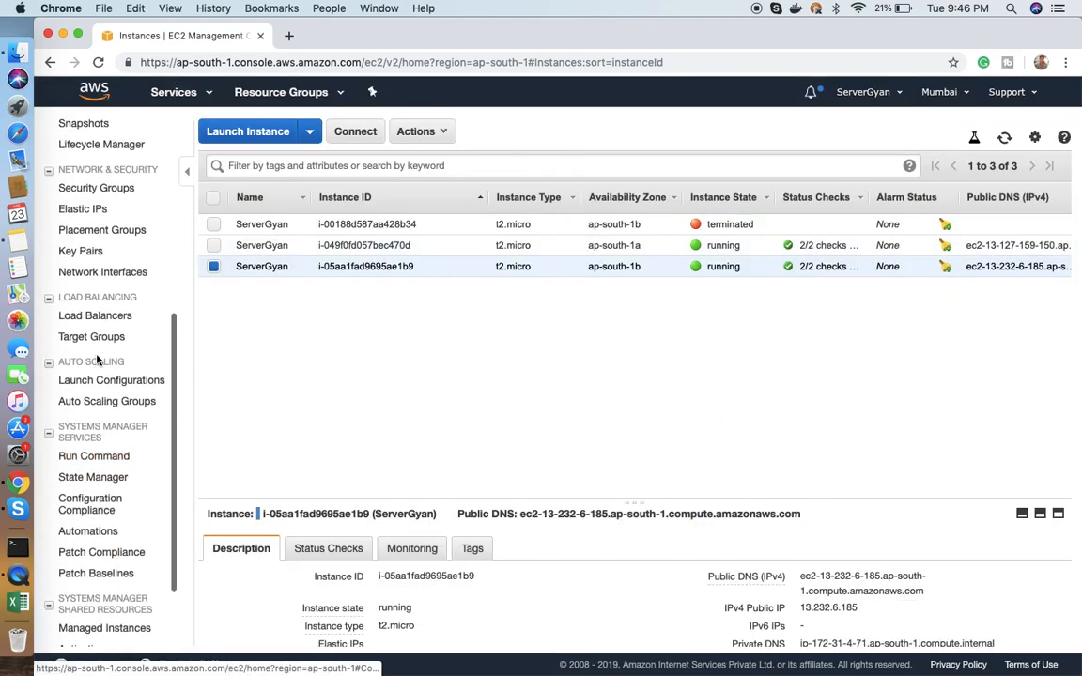
{"action": "left_click", "coordinate": [103, 404]}
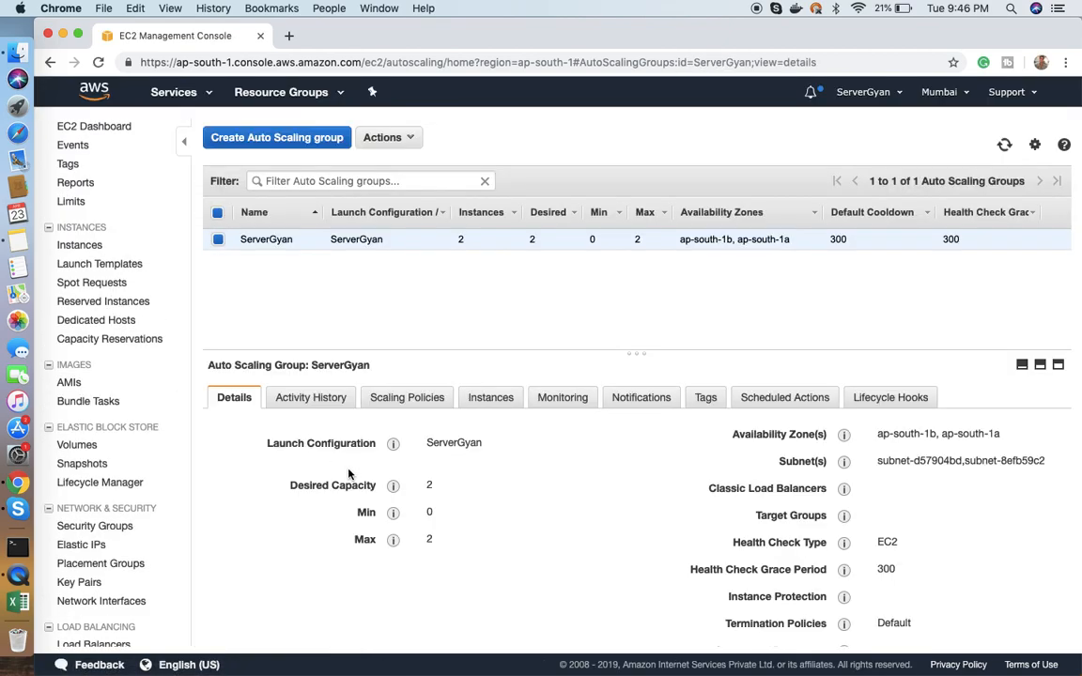
{"action": "left_click", "coordinate": [501, 404]}
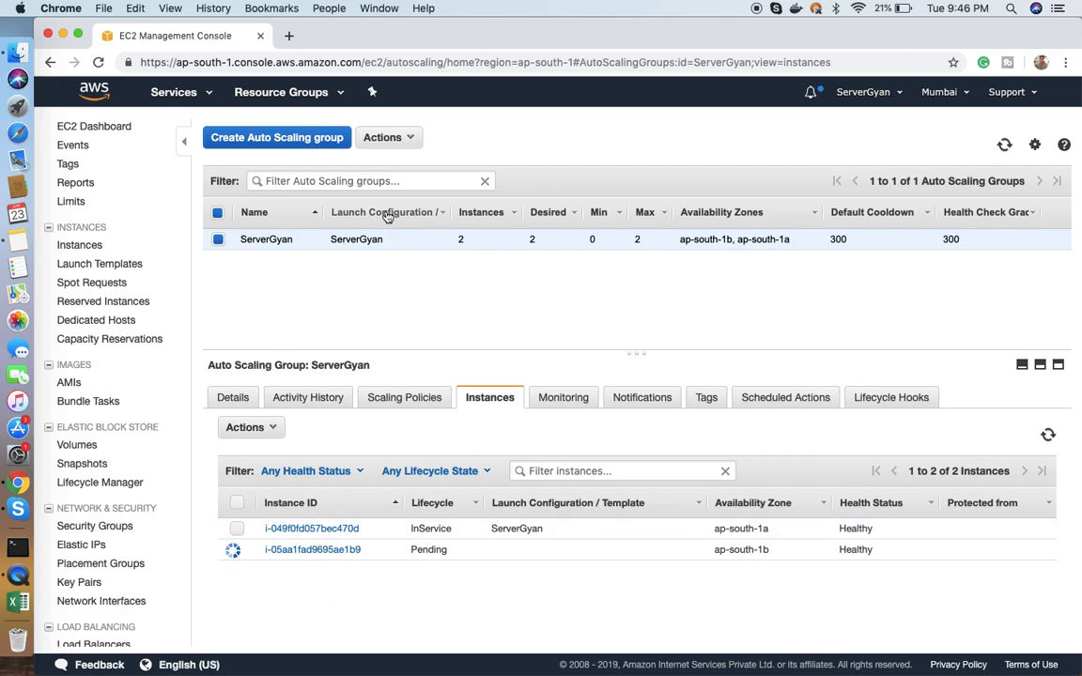
Edit the ServerGyan Auto Scaling group's details and add HealthCheck to its suspended processes
{"action": "left_click", "coordinate": [406, 150]}
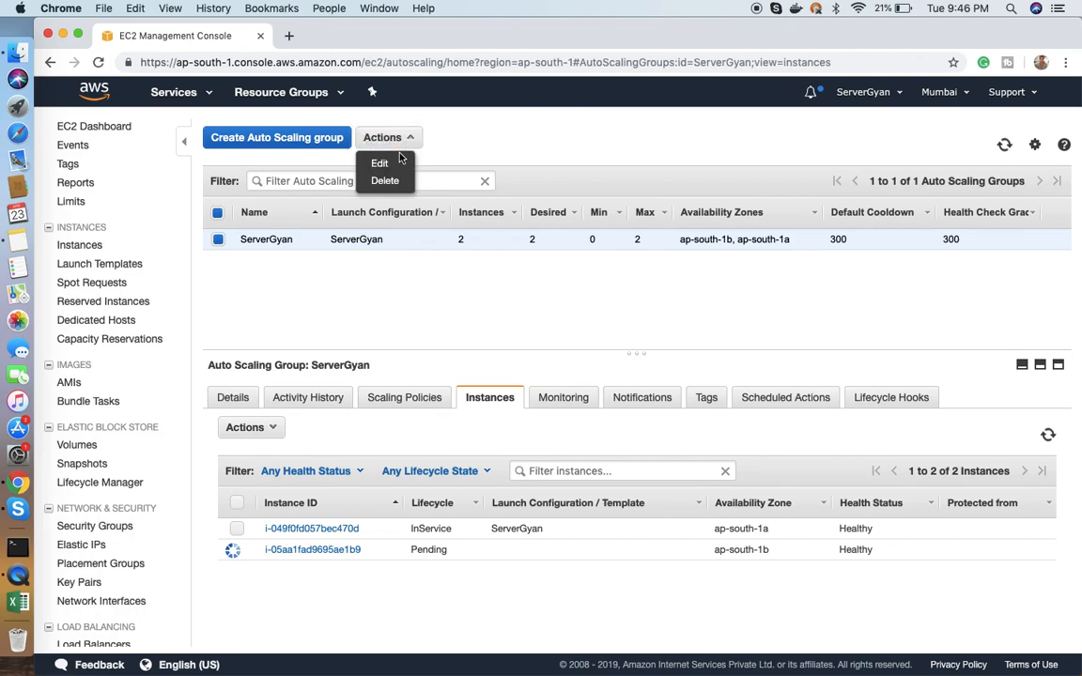
{"action": "left_click", "coordinate": [355, 148]}
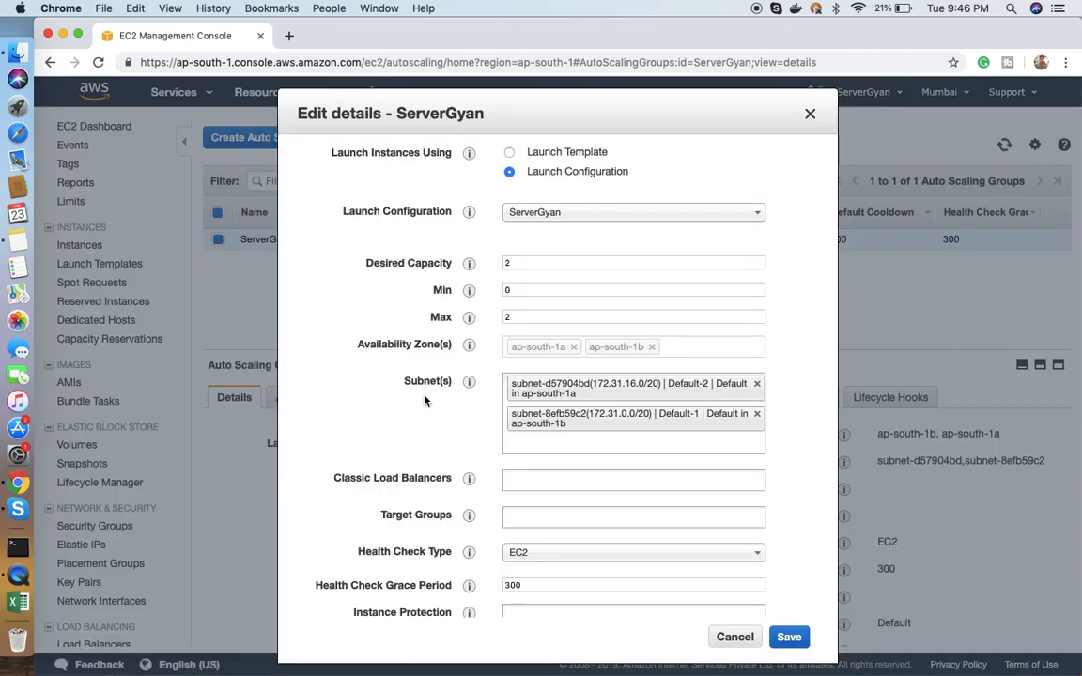
{"action": "scroll", "coordinate": [451, 376], "scroll_direction": "down", "scroll_amount": 3}
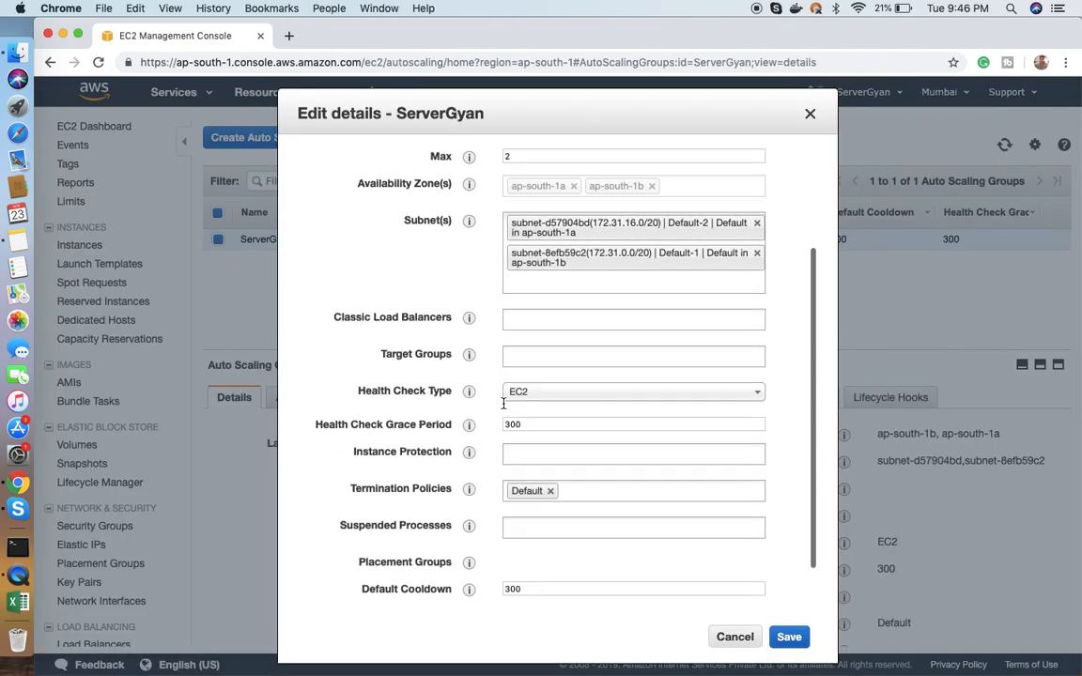
{"action": "mouse_move", "coordinate": [488, 420]}
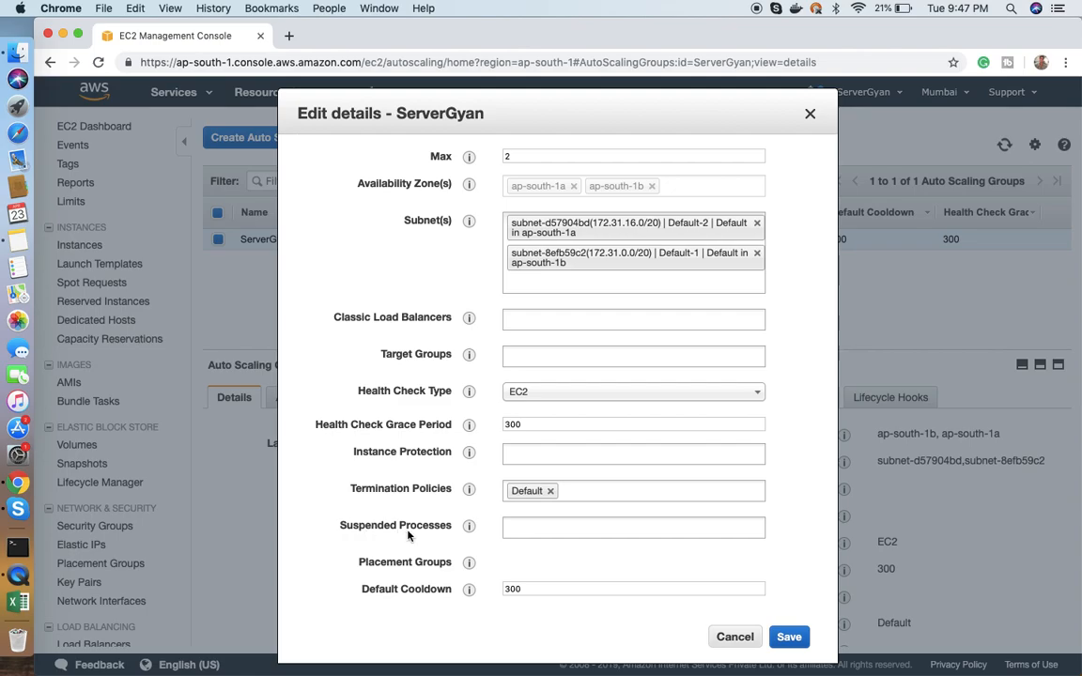
{"action": "left_click", "coordinate": [517, 532]}
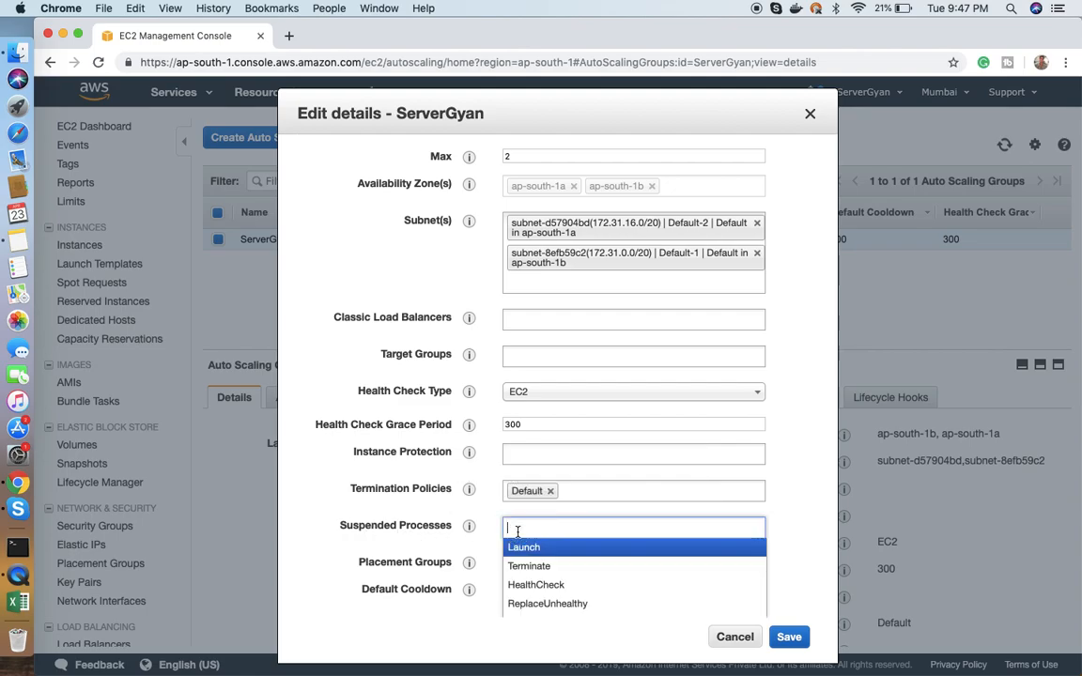
{"action": "scroll", "coordinate": [517, 531], "scroll_direction": "down", "scroll_amount": 2}
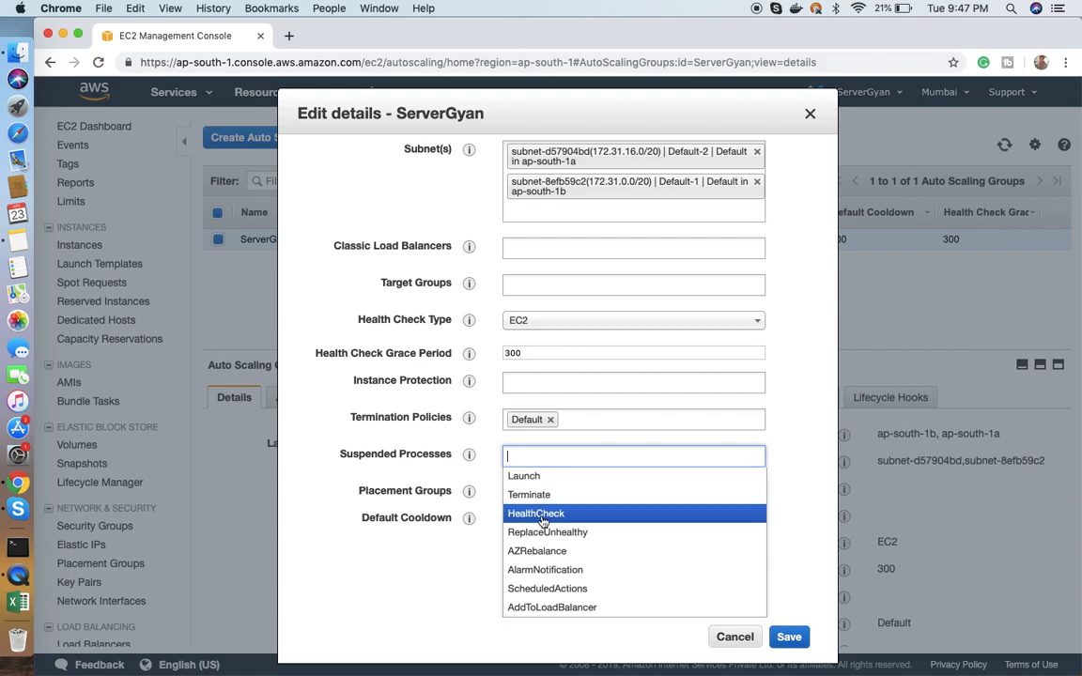
{"action": "left_click", "coordinate": [542, 515]}
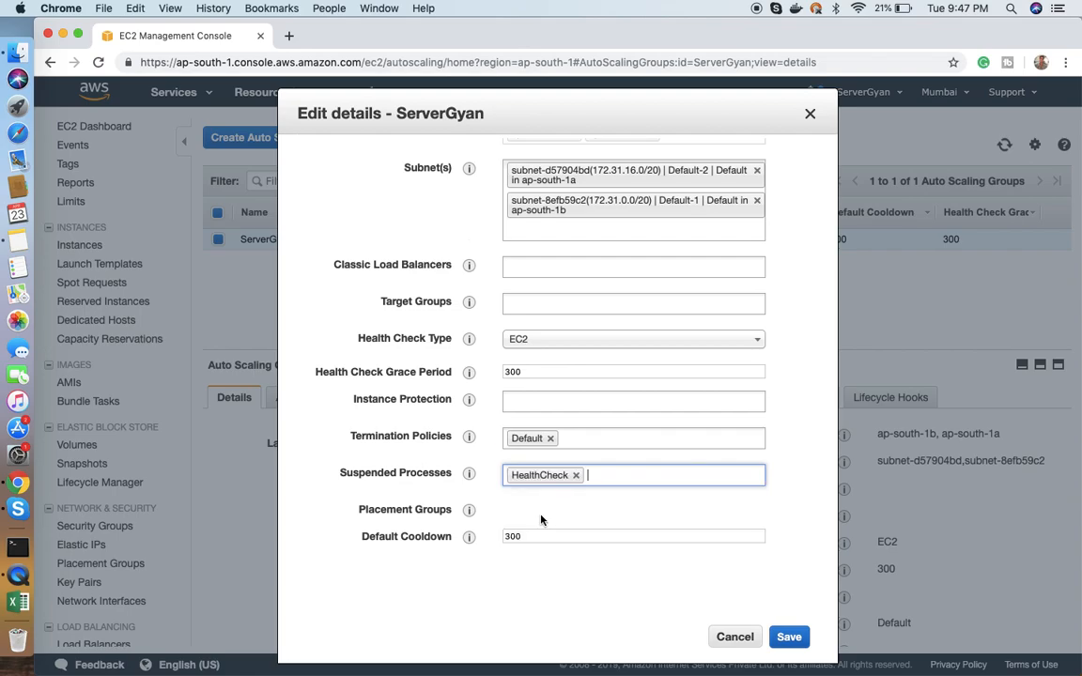
Save the ServerGyan group with HealthCheck suspended and check the Suspended Processes entry in its details
{"action": "left_click", "coordinate": [789, 636]}
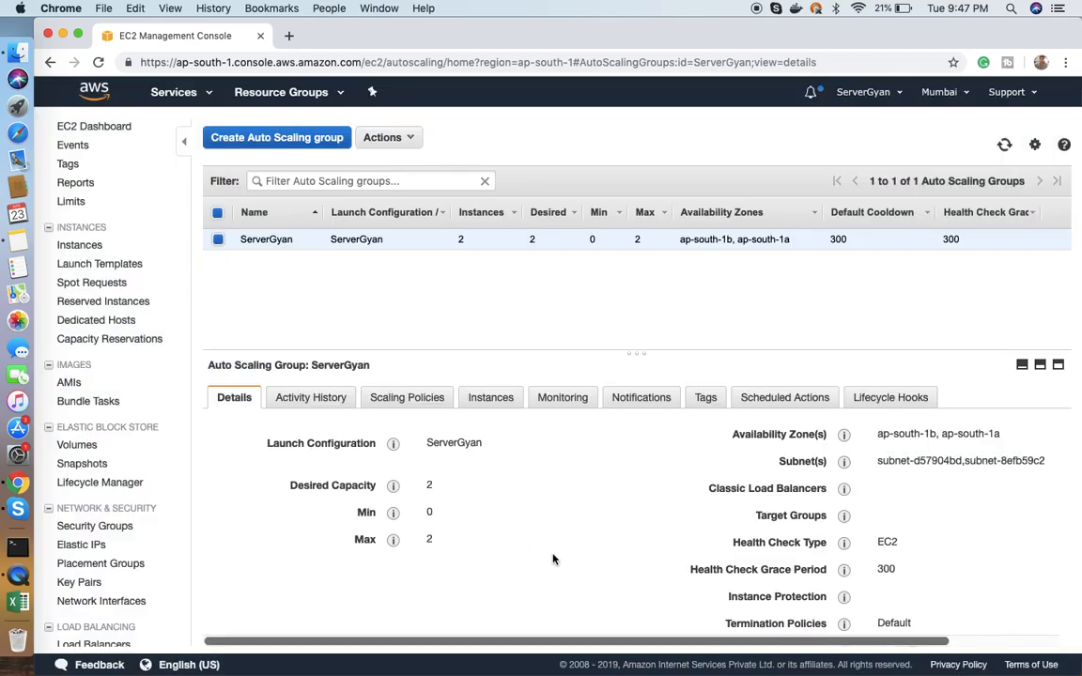
{"action": "scroll", "coordinate": [541, 563], "scroll_direction": "down", "scroll_amount": 4}
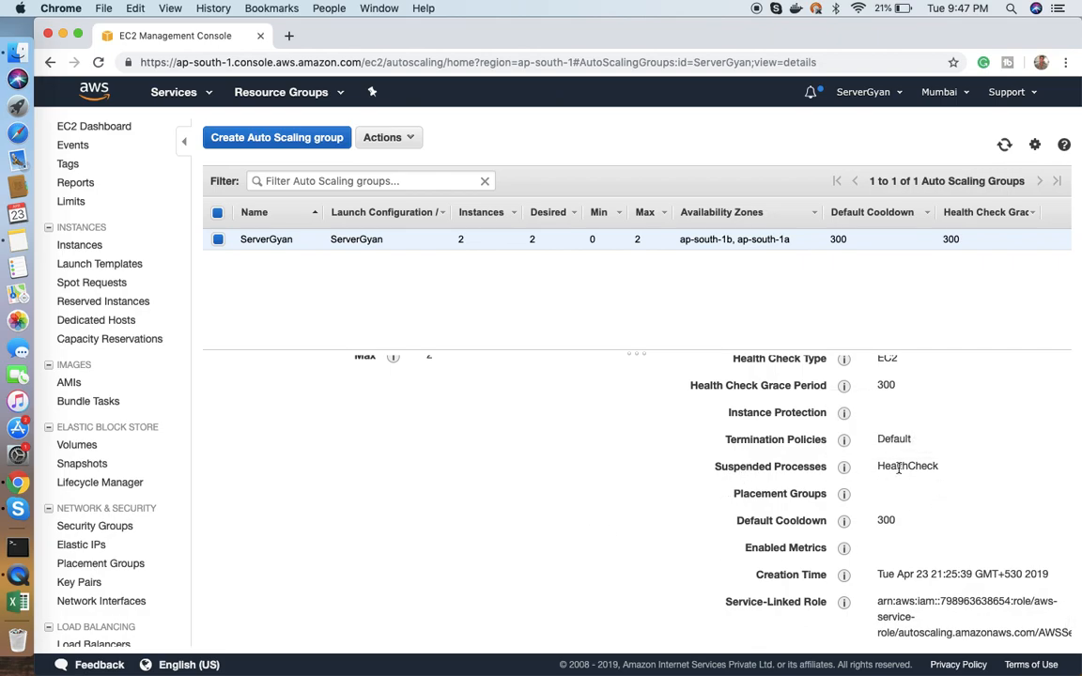
{"action": "mouse_move", "coordinate": [879, 466]}
{"action": "left_mouse_down"}
{"action": "mouse_move", "coordinate": [994, 451]}
{"action": "mouse_move", "coordinate": [991, 466]}
{"action": "left_mouse_up"}
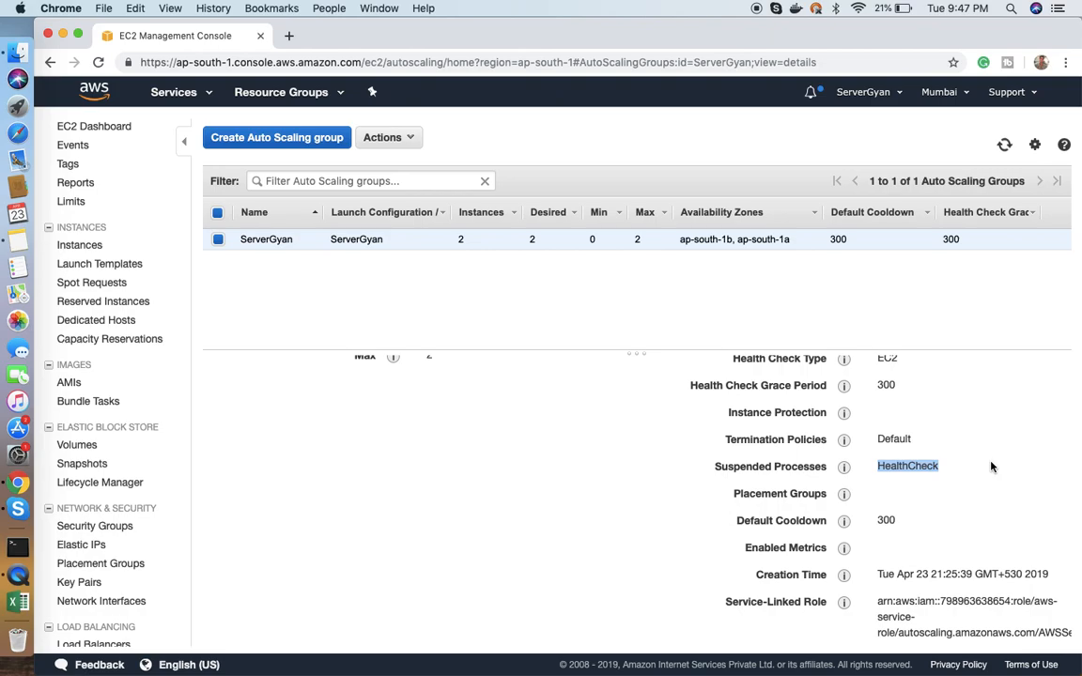
{"action": "scroll", "coordinate": [991, 466], "scroll_direction": "up", "scroll_amount": 3}
{"action": "scroll", "coordinate": [940, 551], "scroll_direction": "down", "scroll_amount": 2}
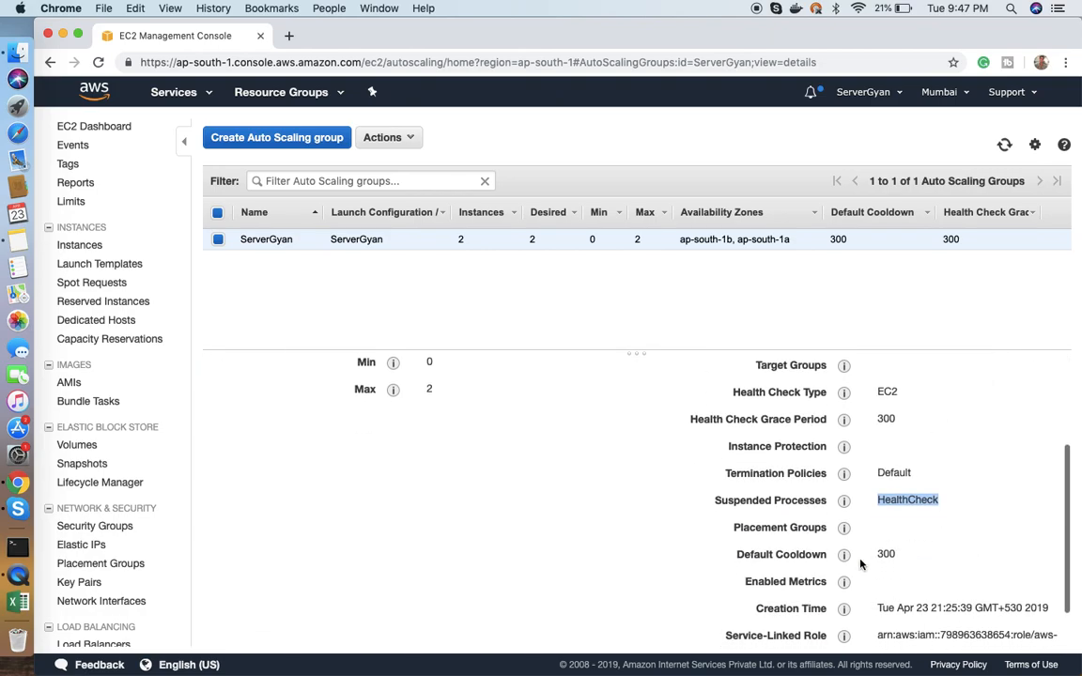
{"action": "scroll", "coordinate": [877, 562], "scroll_direction": "up", "scroll_amount": 2}
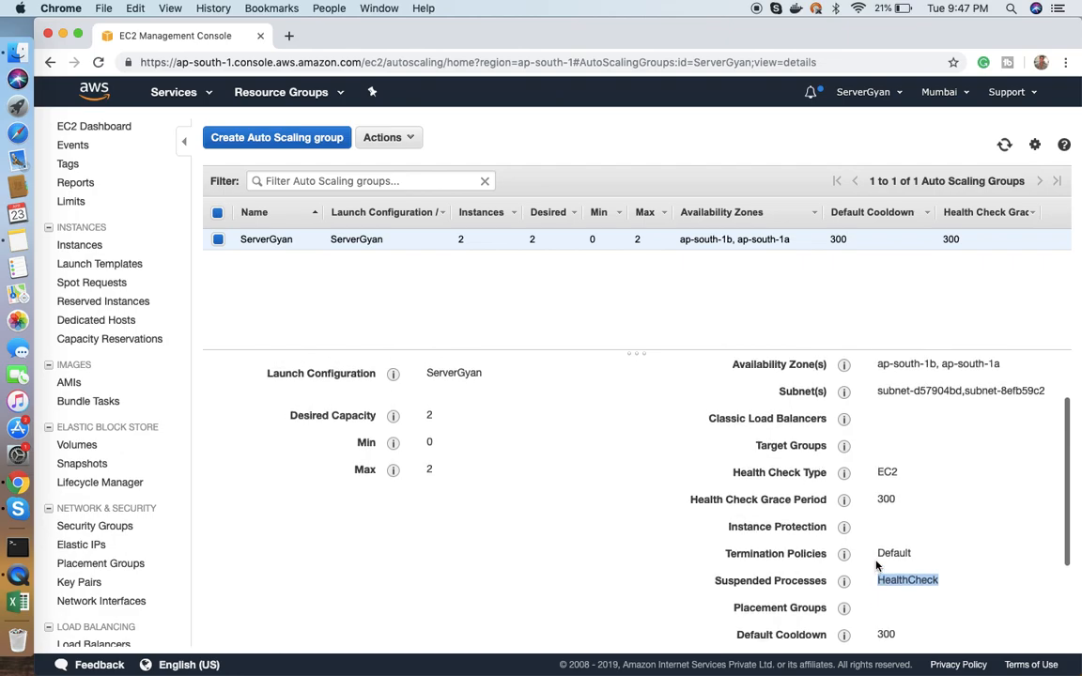
{"action": "scroll", "coordinate": [876, 564], "scroll_direction": "up", "scroll_amount": 2}
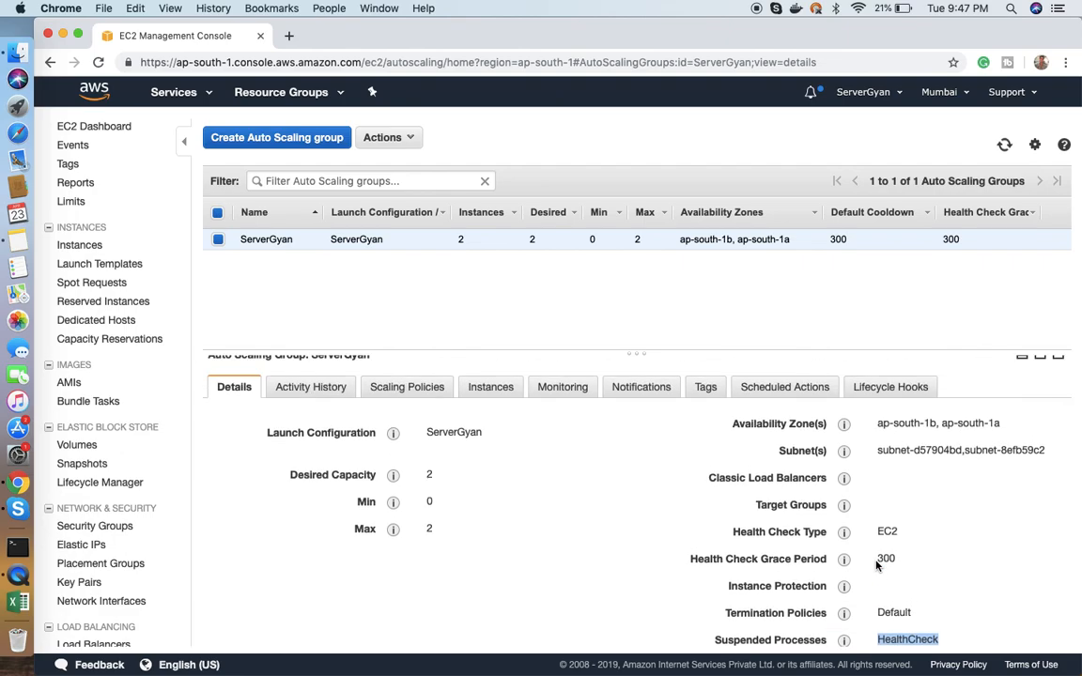
Edit the ServerGyan group to remove HealthCheck from its suspended processes, save, and review the group's details
{"action": "left_click", "coordinate": [394, 139]}
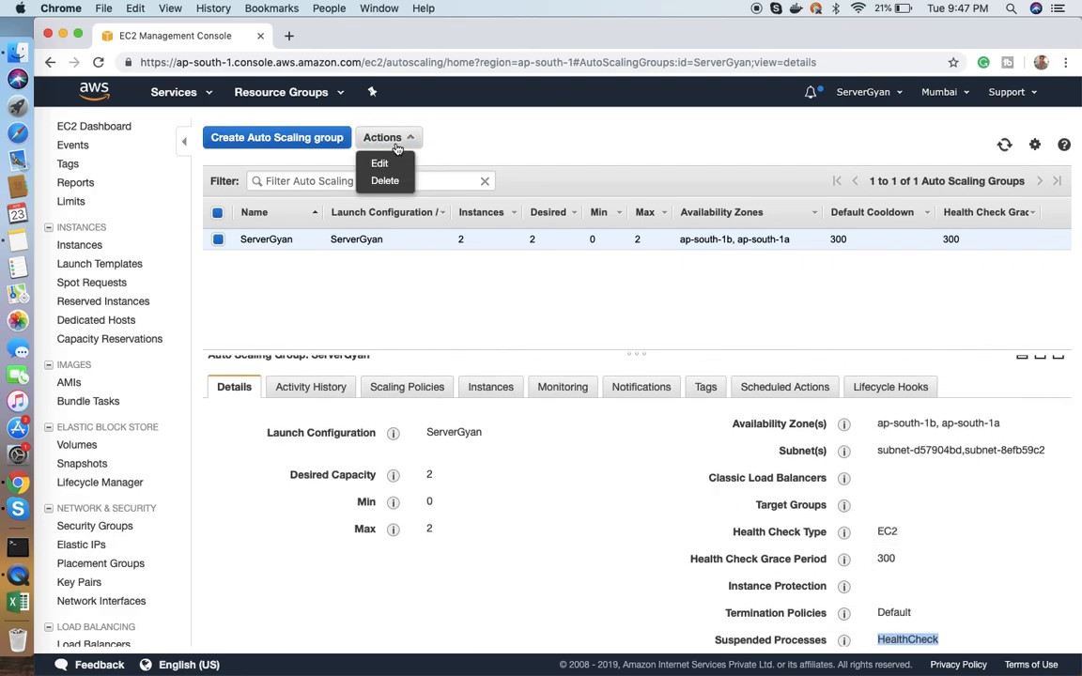
{"action": "left_click", "coordinate": [376, 162]}
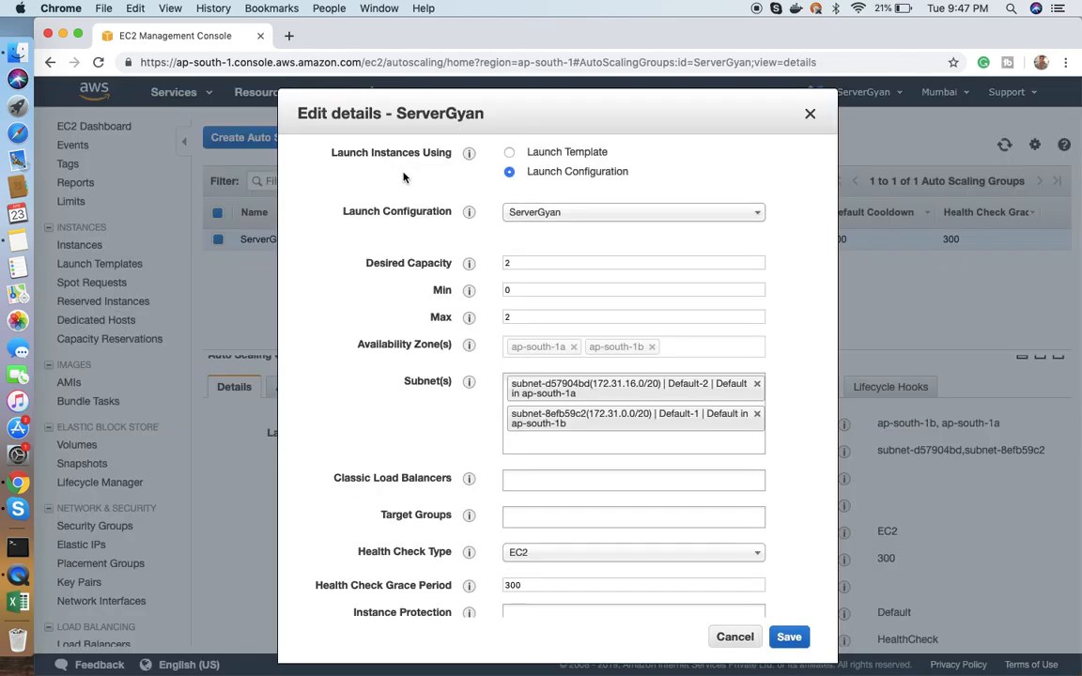
{"action": "scroll", "coordinate": [598, 467], "scroll_direction": "down", "scroll_amount": 5}
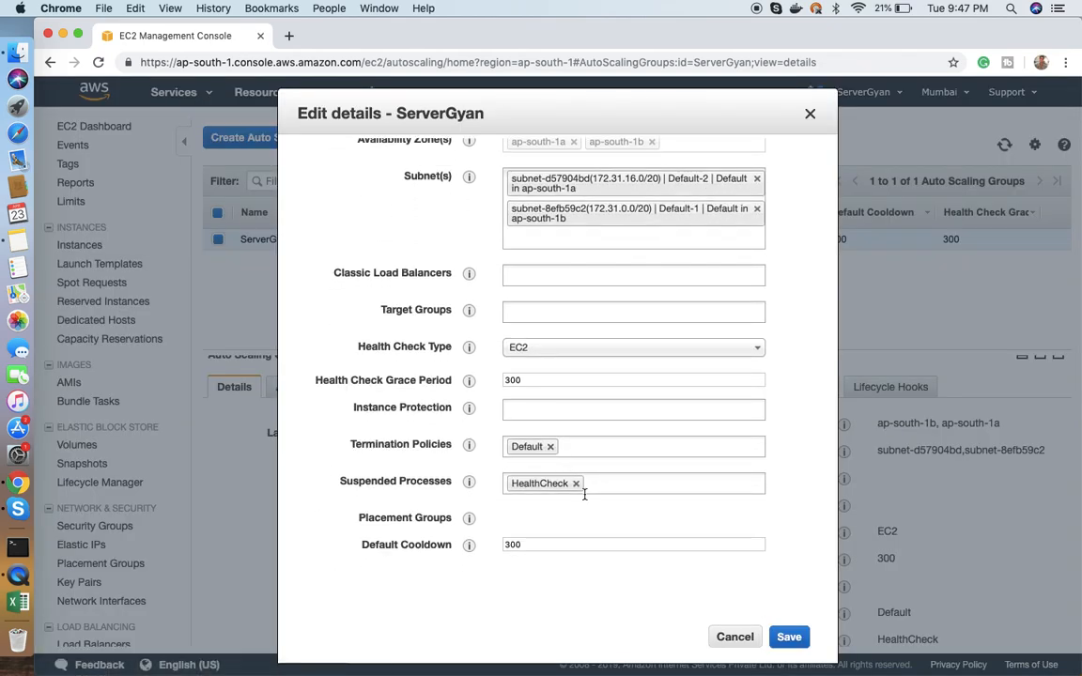
{"action": "left_click", "coordinate": [576, 484]}
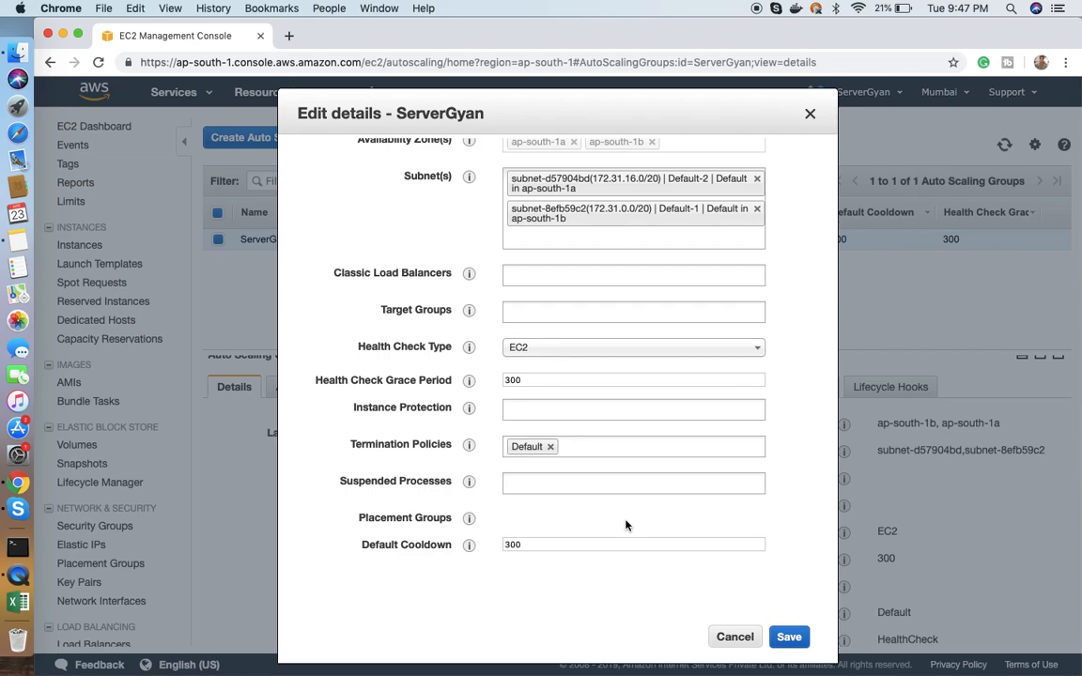
{"action": "left_click", "coordinate": [788, 636]}
{"action": "left_click", "coordinate": [788, 636]}
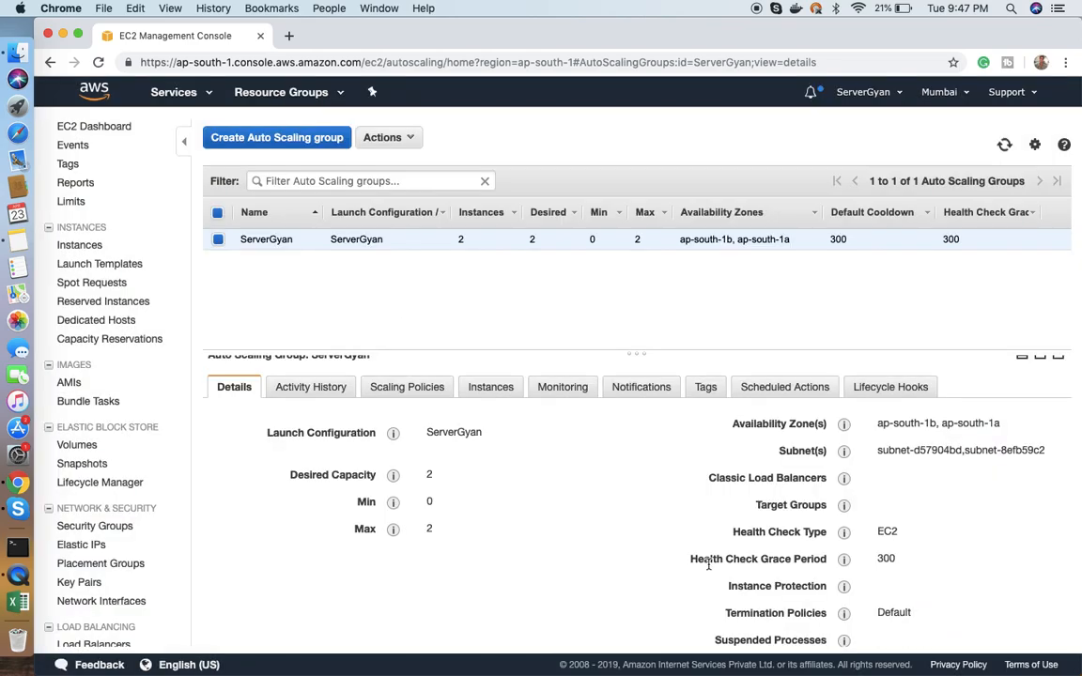
{"action": "scroll", "coordinate": [709, 564], "scroll_direction": "down", "scroll_amount": 4}
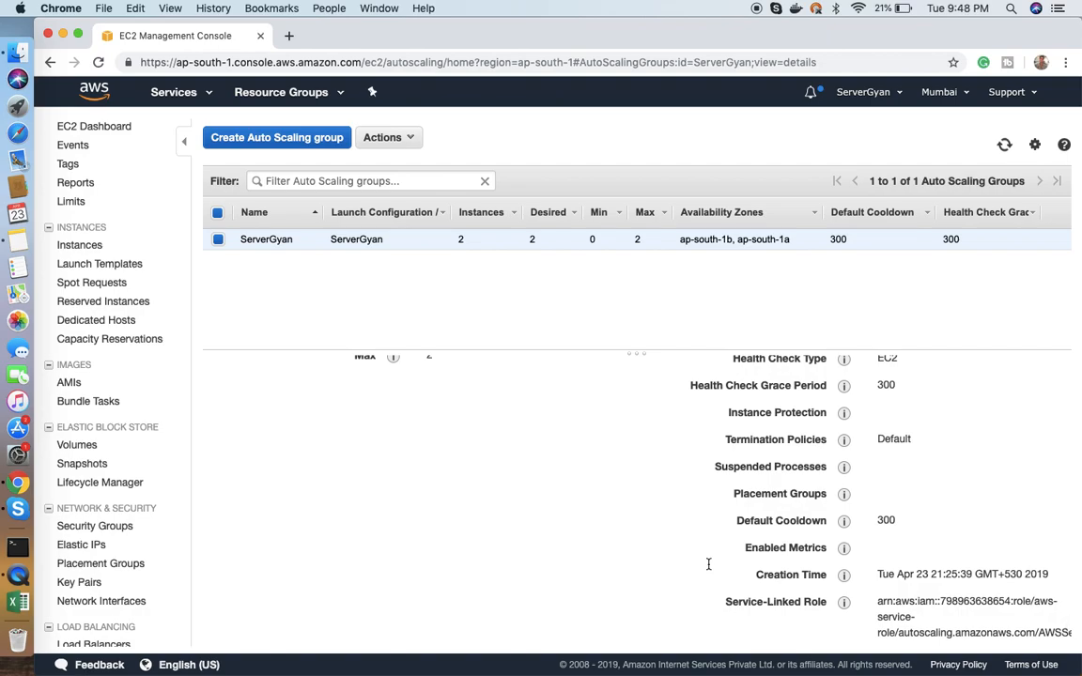
{"action": "scroll", "coordinate": [709, 564], "scroll_direction": "up", "scroll_amount": 4}
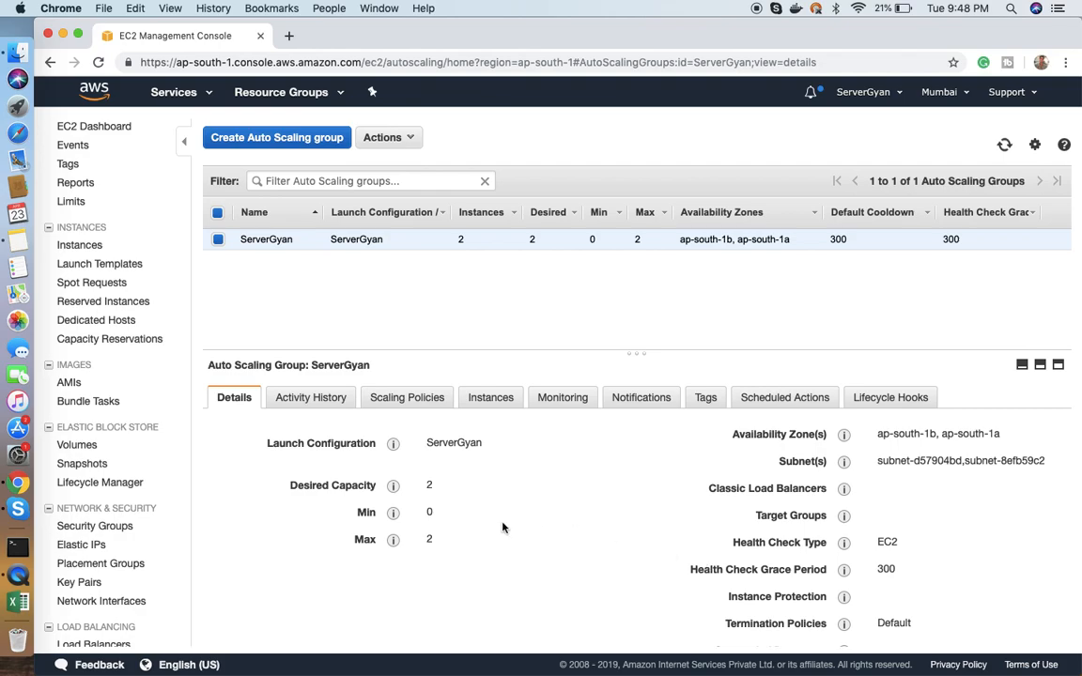
Review the group's activity history, reading the description and cause of the latest instance detach and attach entries
{"action": "left_click", "coordinate": [314, 401]}
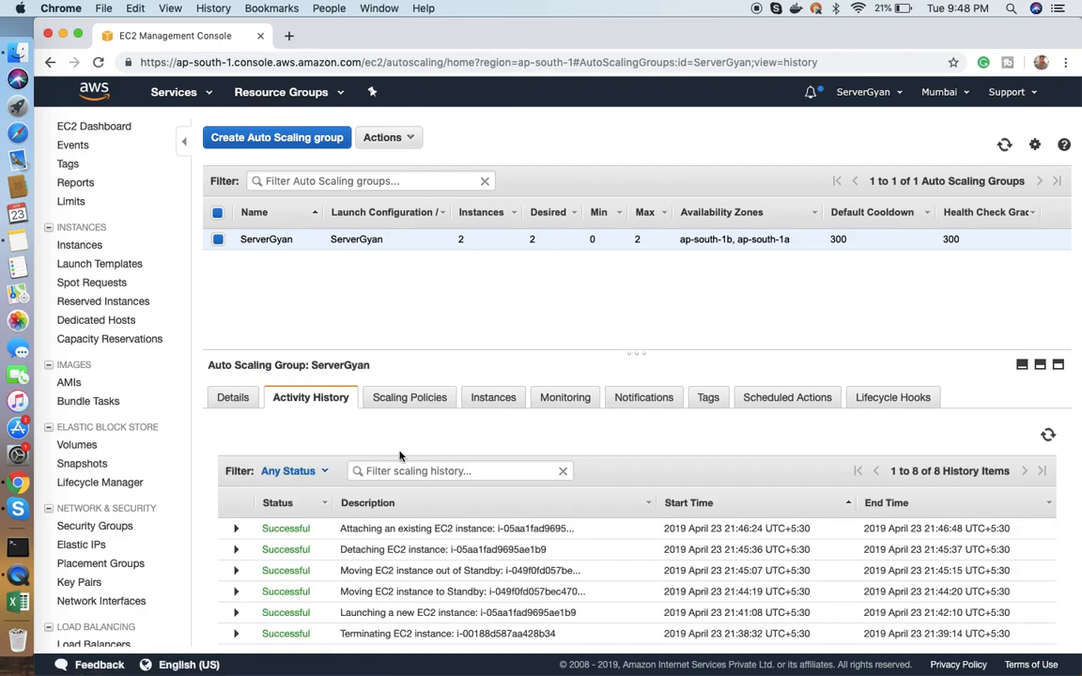
{"action": "scroll", "coordinate": [399, 460], "scroll_direction": "down", "scroll_amount": 1}
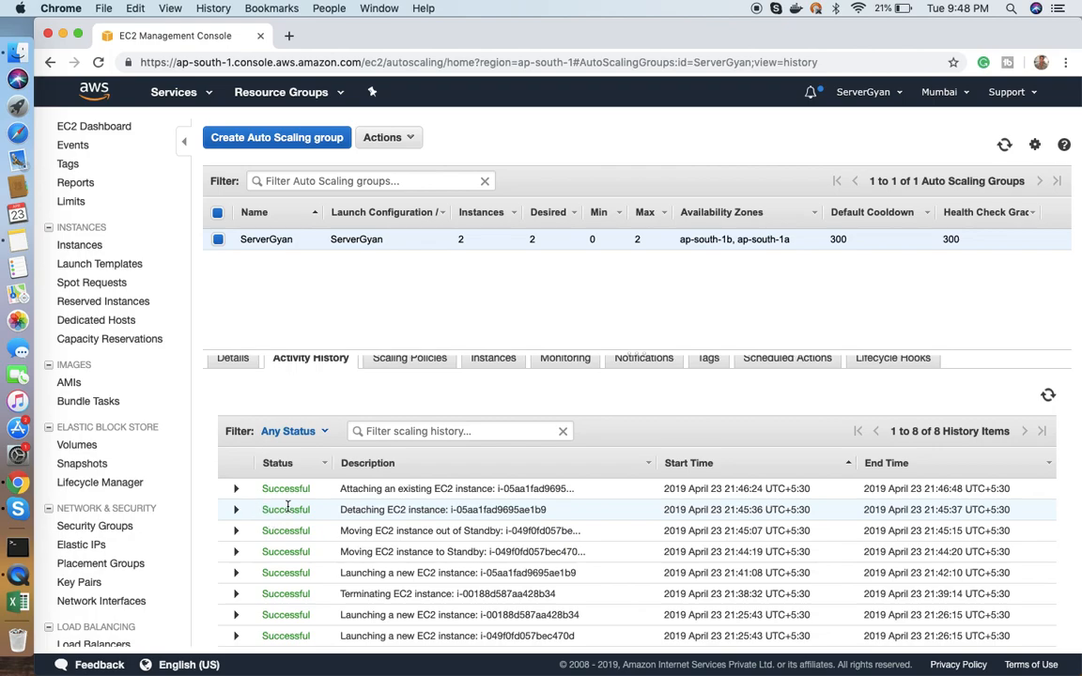
{"action": "left_click", "coordinate": [236, 509]}
{"action": "scroll", "coordinate": [416, 571], "scroll_direction": "down", "scroll_amount": 2}
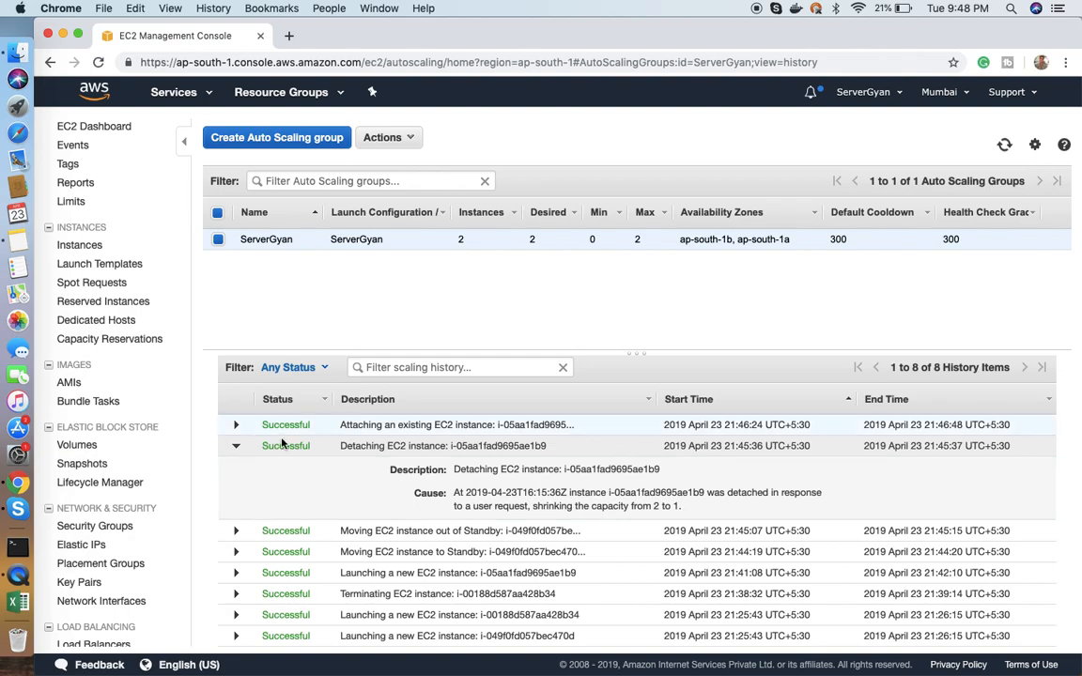
{"action": "left_click", "coordinate": [236, 447]}
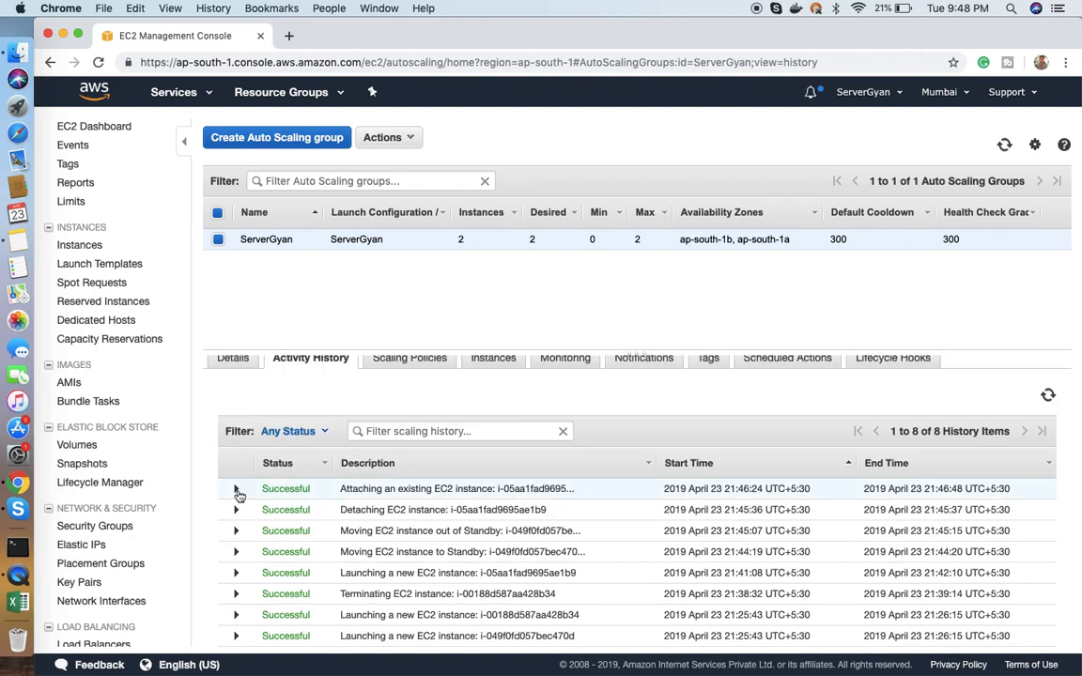
{"action": "left_click", "coordinate": [236, 489]}
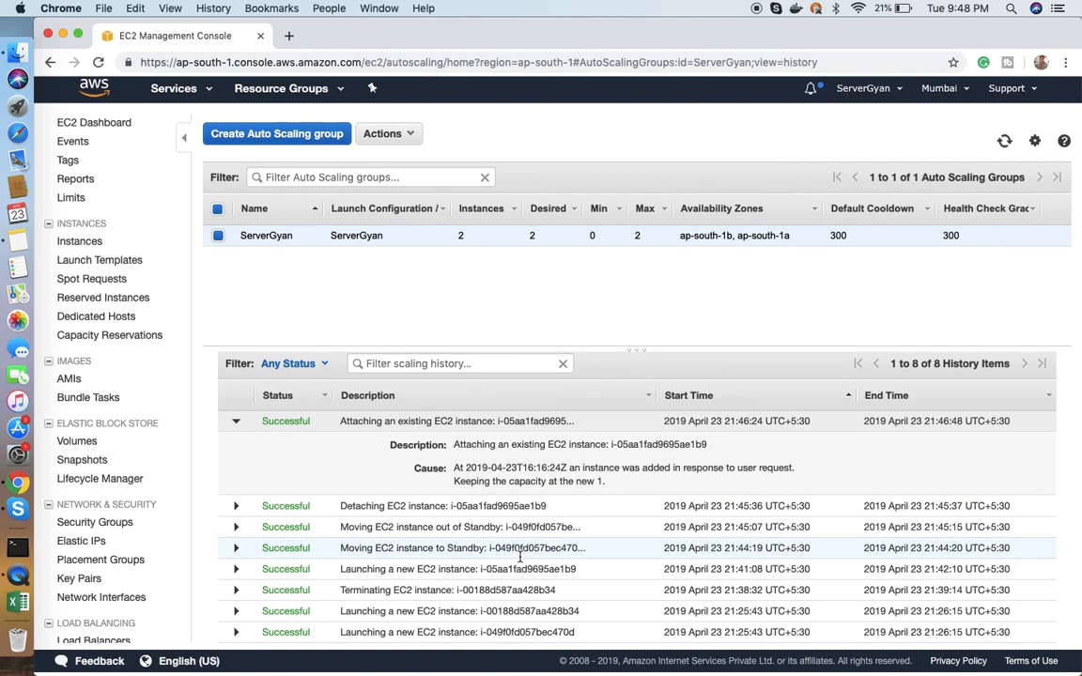
Read the description and cause of the earlier launch and termination entries for the same instance in the activity history
{"action": "left_click", "coordinate": [236, 614]}
{"action": "scroll", "coordinate": [375, 563], "scroll_direction": "down", "scroll_amount": 2}
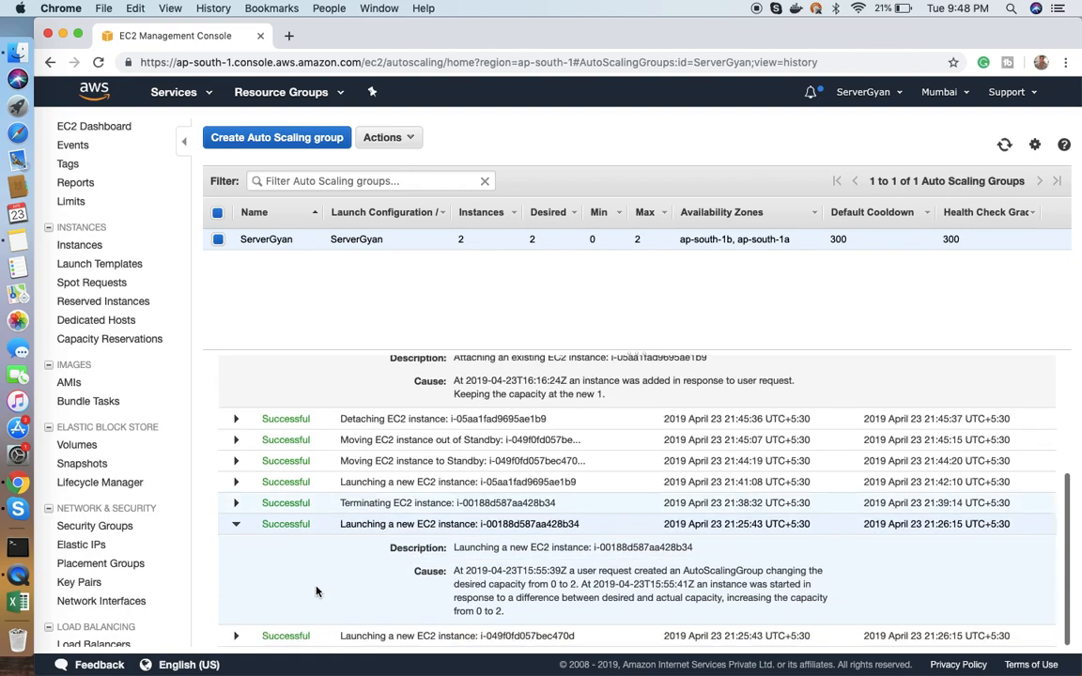
{"action": "left_click", "coordinate": [239, 510]}
{"action": "scroll", "coordinate": [240, 514], "scroll_direction": "down", "scroll_amount": 1}
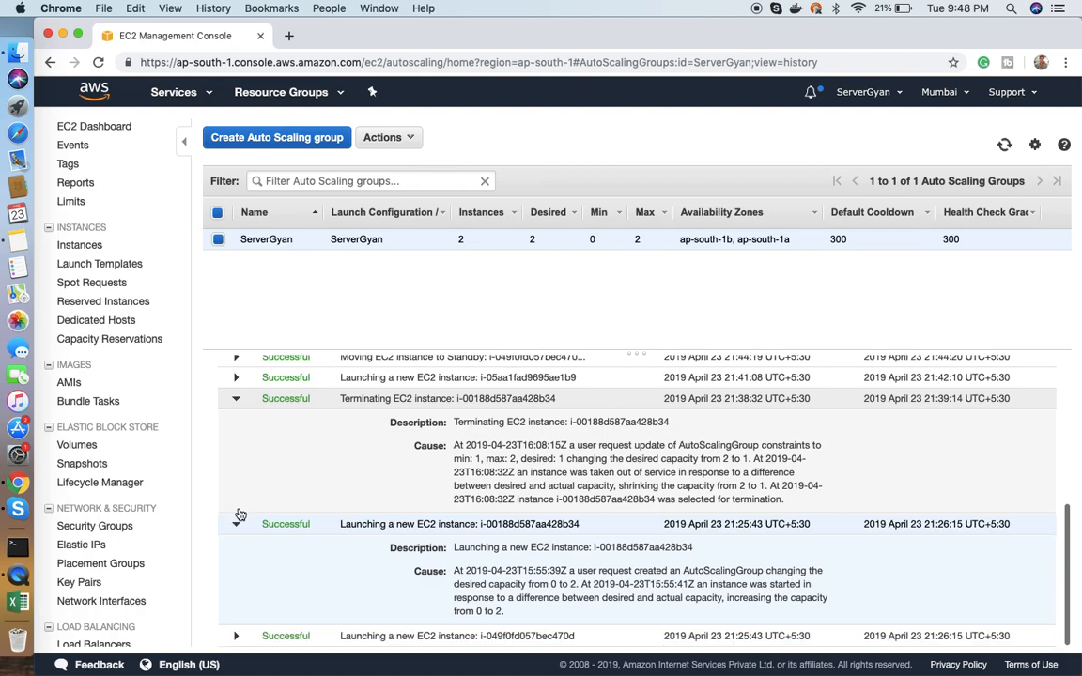
{"action": "scroll", "coordinate": [241, 514], "scroll_direction": "up", "scroll_amount": 5}
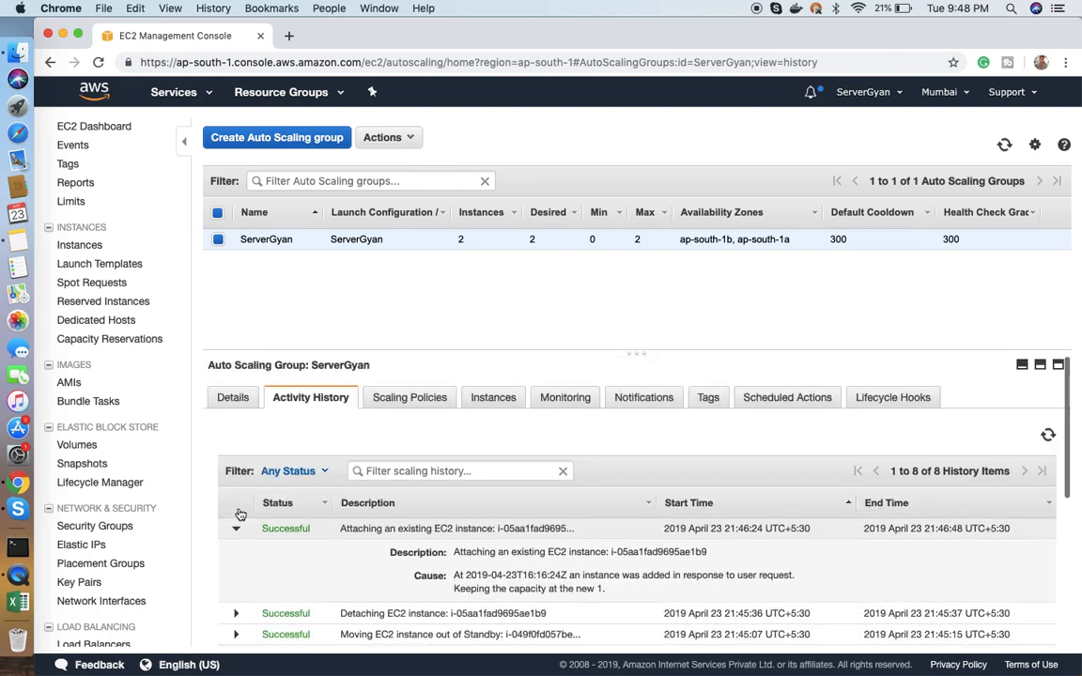
Open the form for a new scaling policy on the ServerGyan group and look over its fields
{"action": "left_click", "coordinate": [382, 400]}
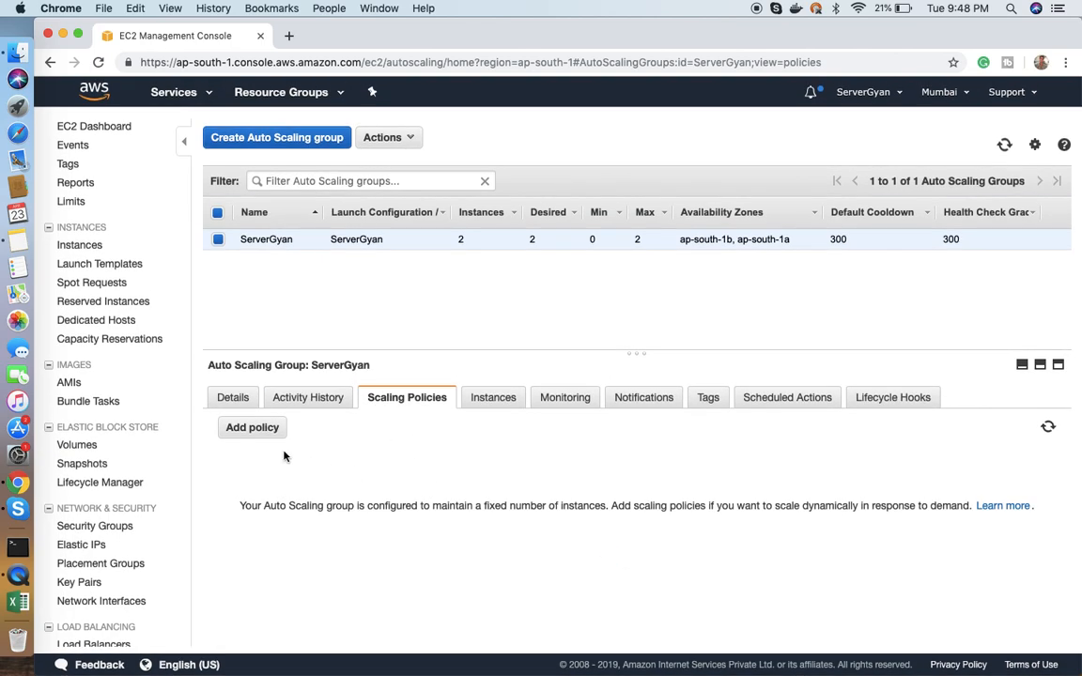
{"action": "left_click", "coordinate": [263, 438]}
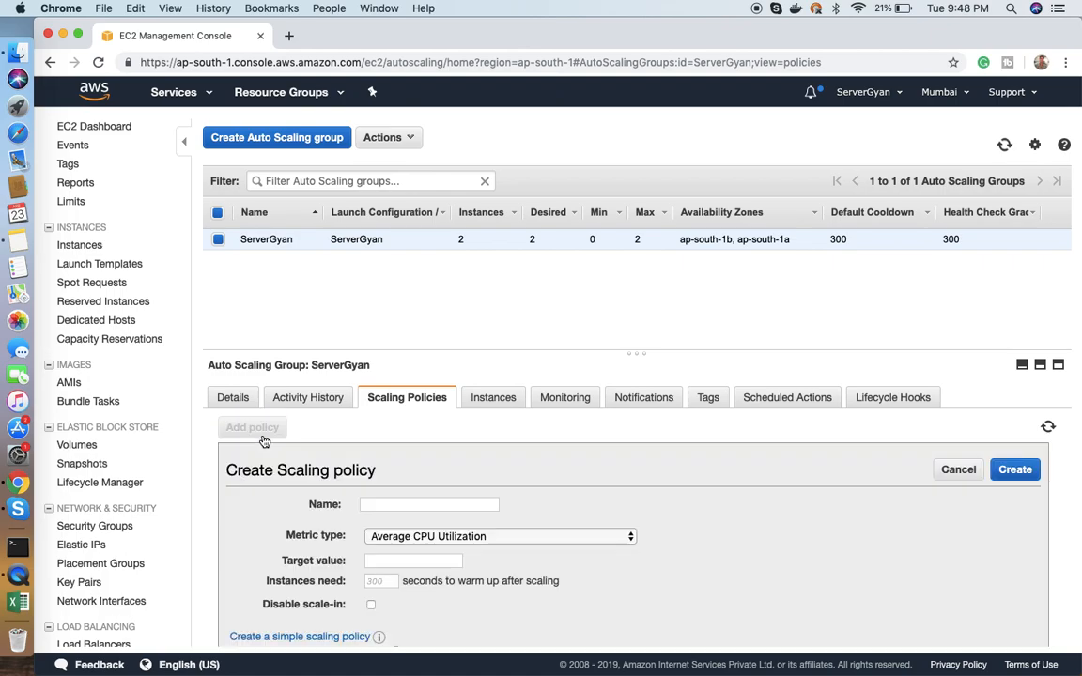
{"action": "scroll", "coordinate": [427, 483], "scroll_direction": "down", "scroll_amount": 2}
{"action": "scroll", "coordinate": [453, 569], "scroll_direction": "up", "scroll_amount": 3}
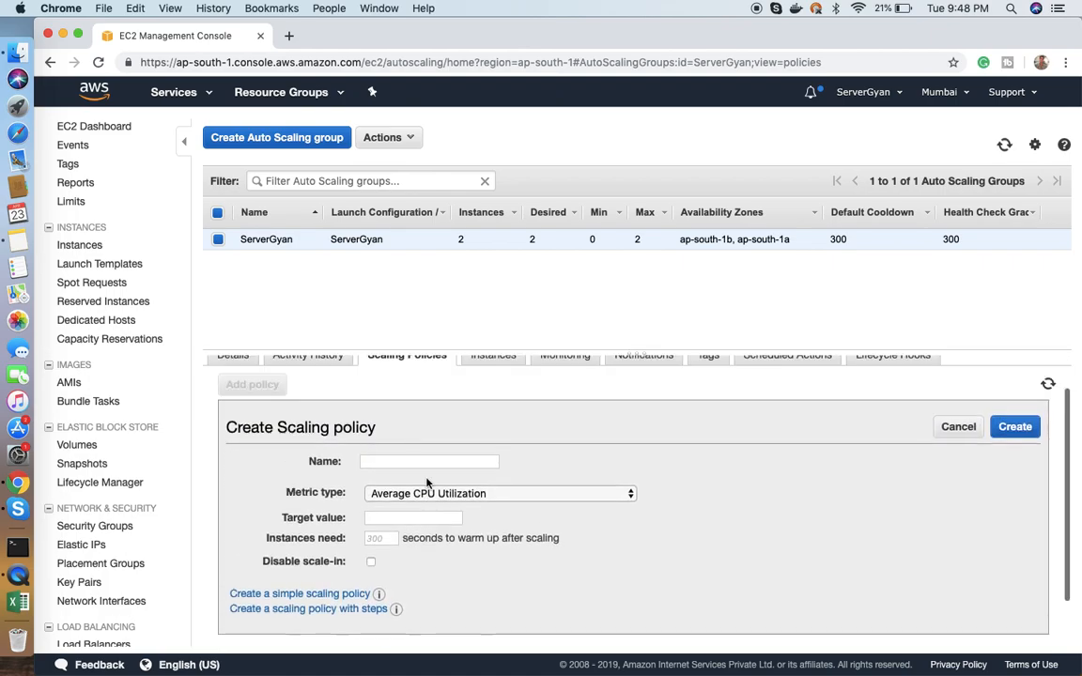